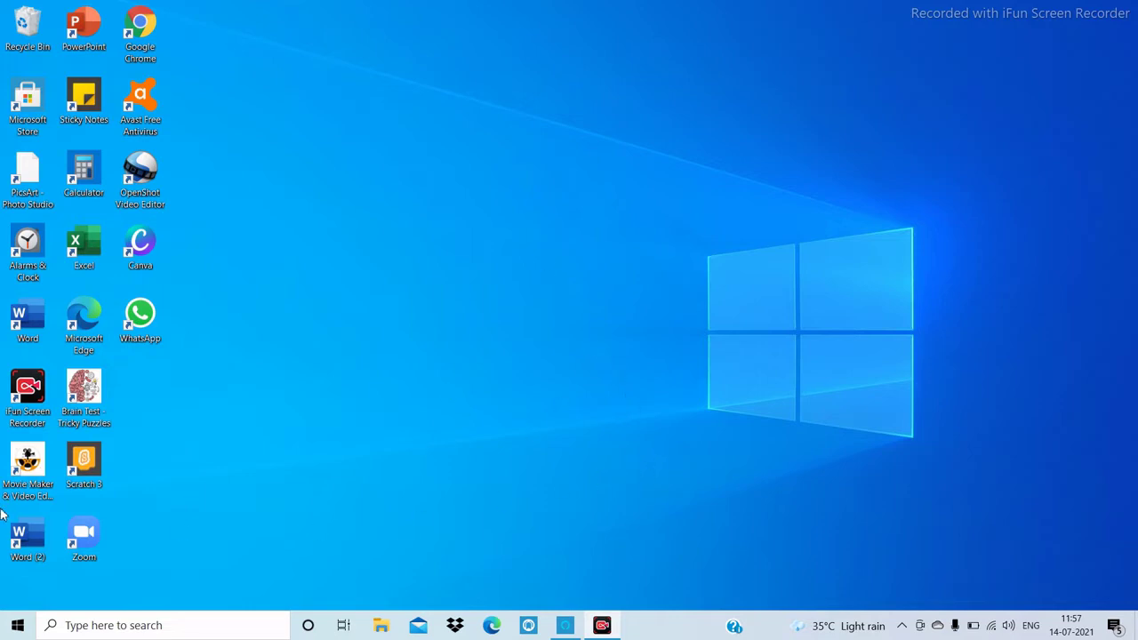
- Open the Start menu and browse the alphabetical app list down to the S apps
click(17, 625)
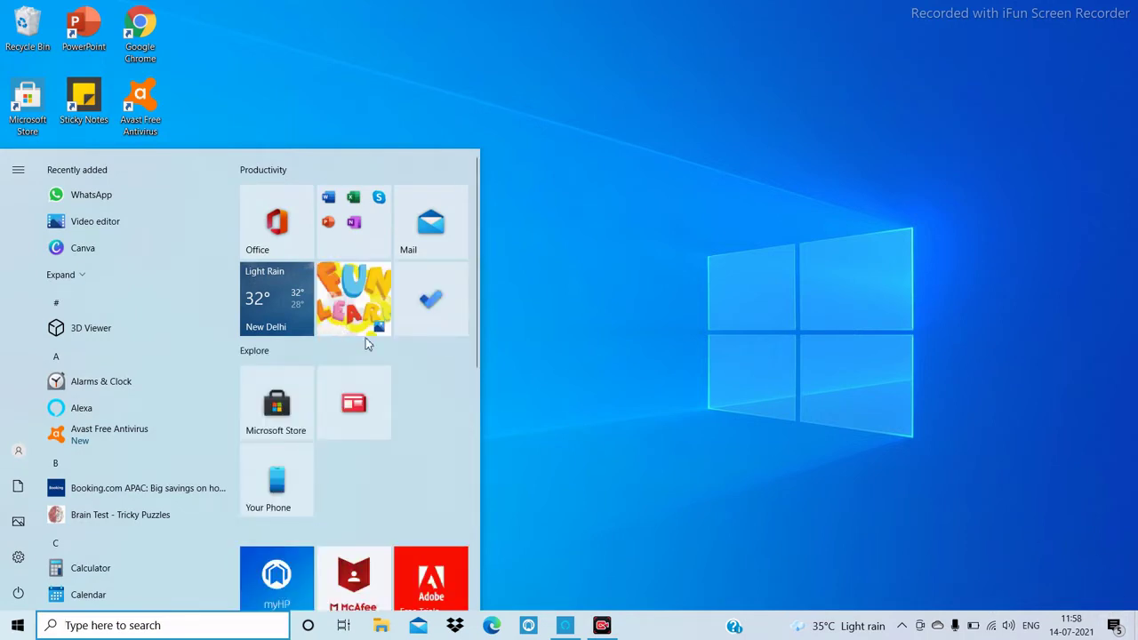
scroll(362, 300, down, 1)
scroll(362, 300, up, 1)
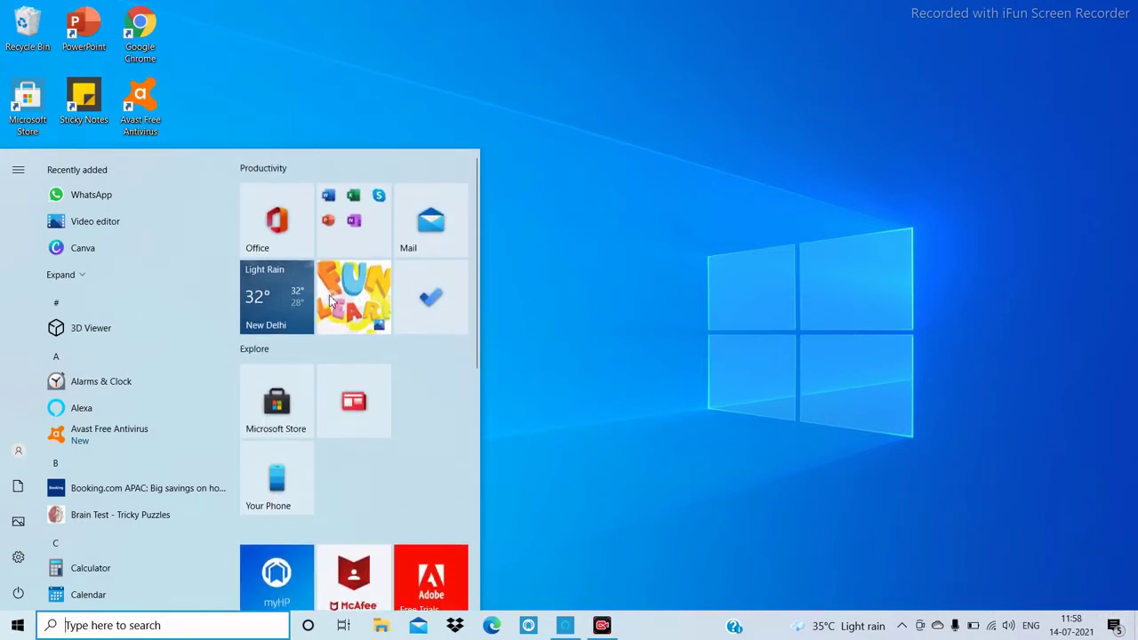
scroll(140, 364, down, 5)
scroll(184, 330, down, 6)
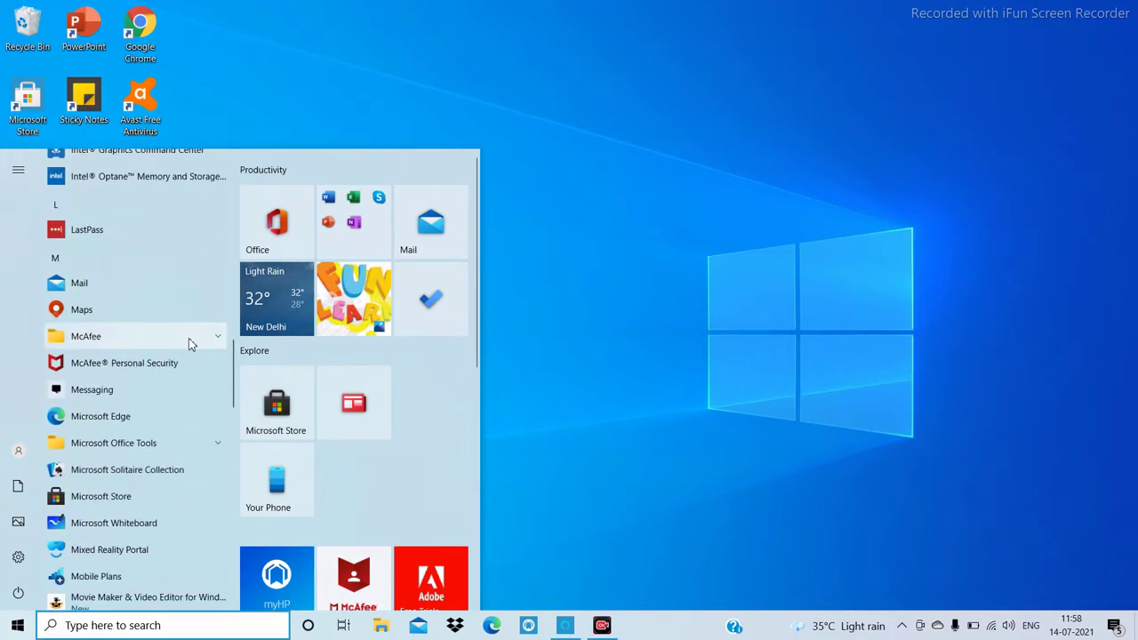
scroll(173, 378, down, 4)
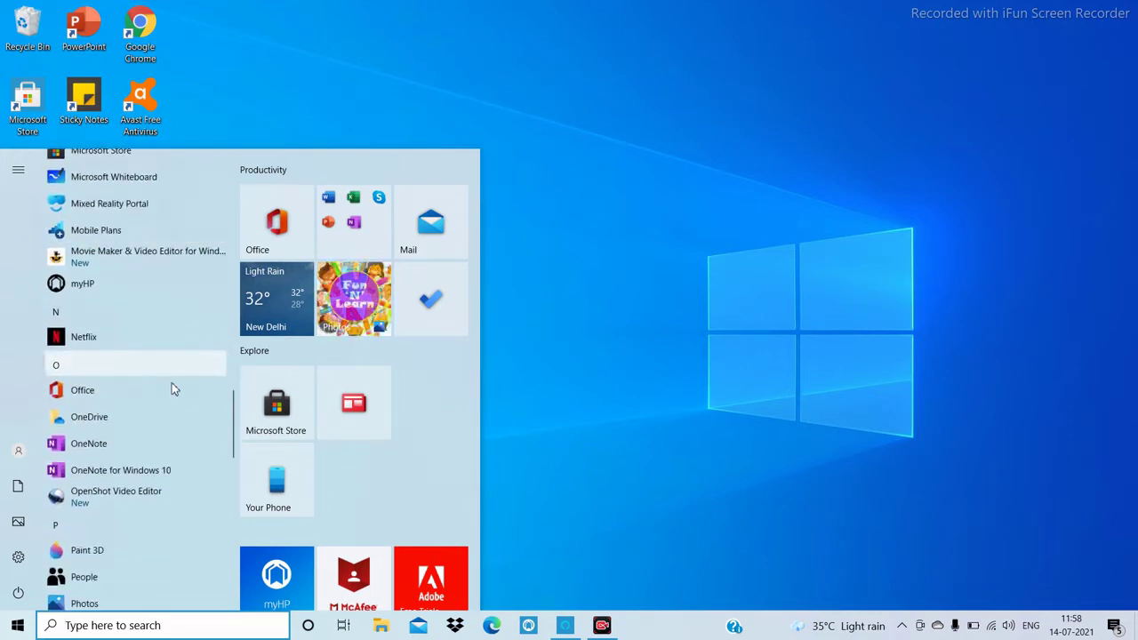
scroll(186, 380, down, 1)
scroll(186, 382, down, 3)
scroll(184, 380, up, 3)
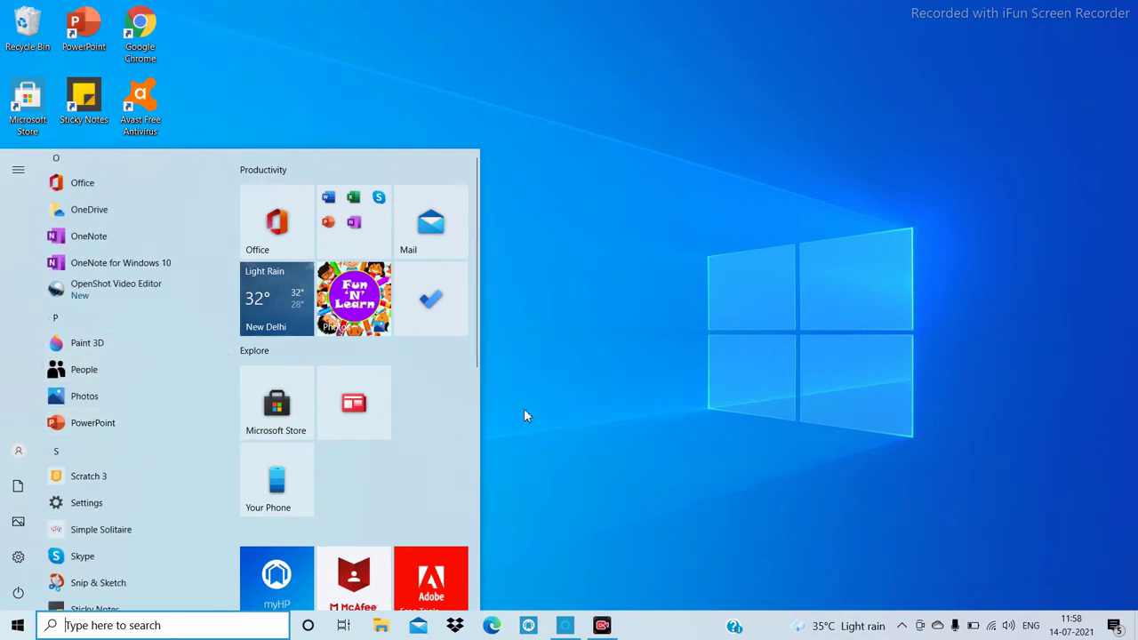
scroll(388, 418, down, 2)
scroll(388, 418, down, 2)
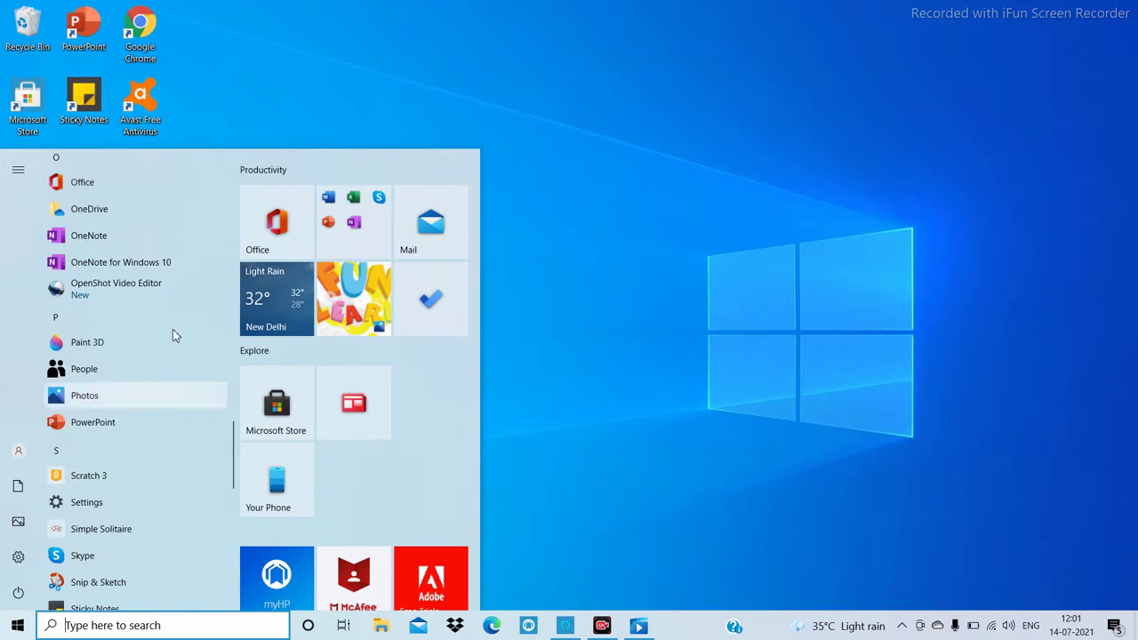
- Pin Paint 3D to Start from the app list, then unpin its new tile
right_click(221, 343)
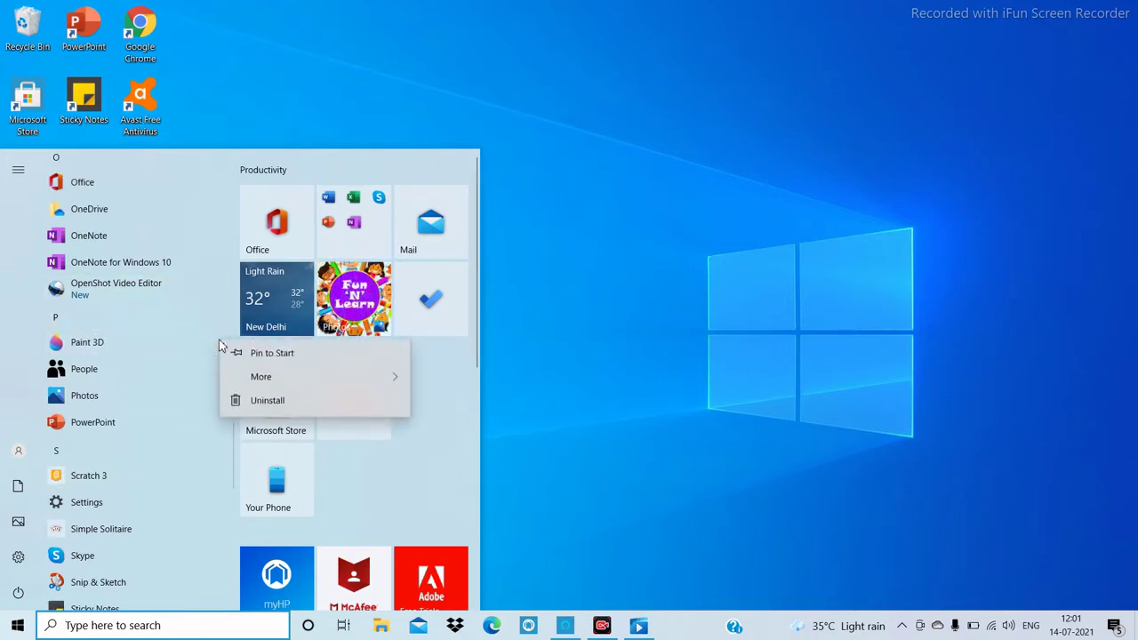
click(283, 354)
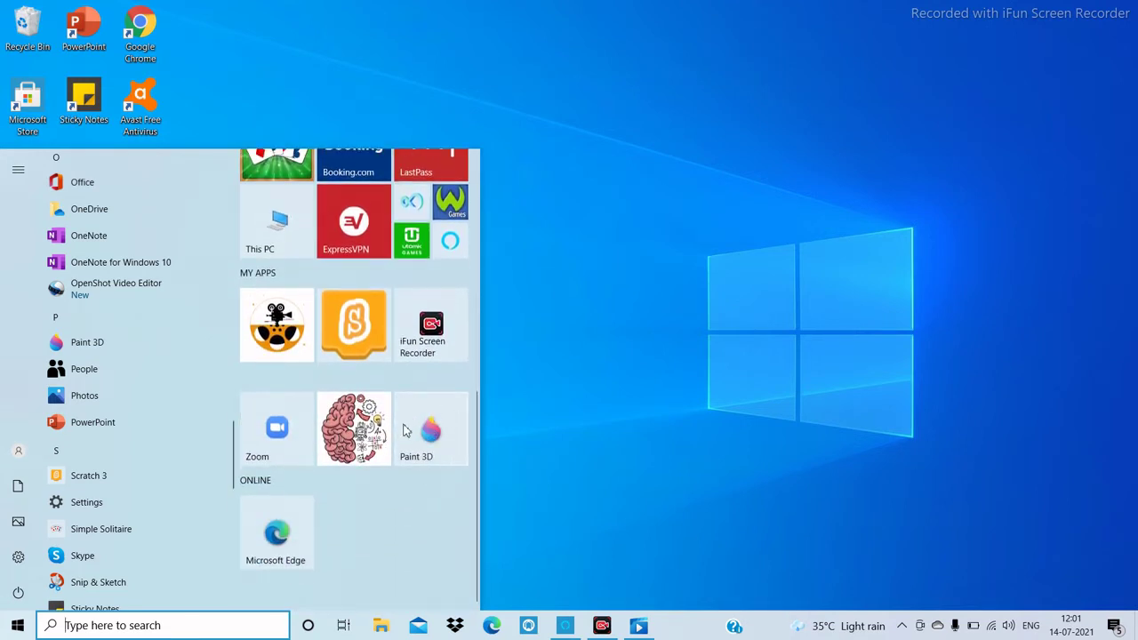
right_click(451, 433)
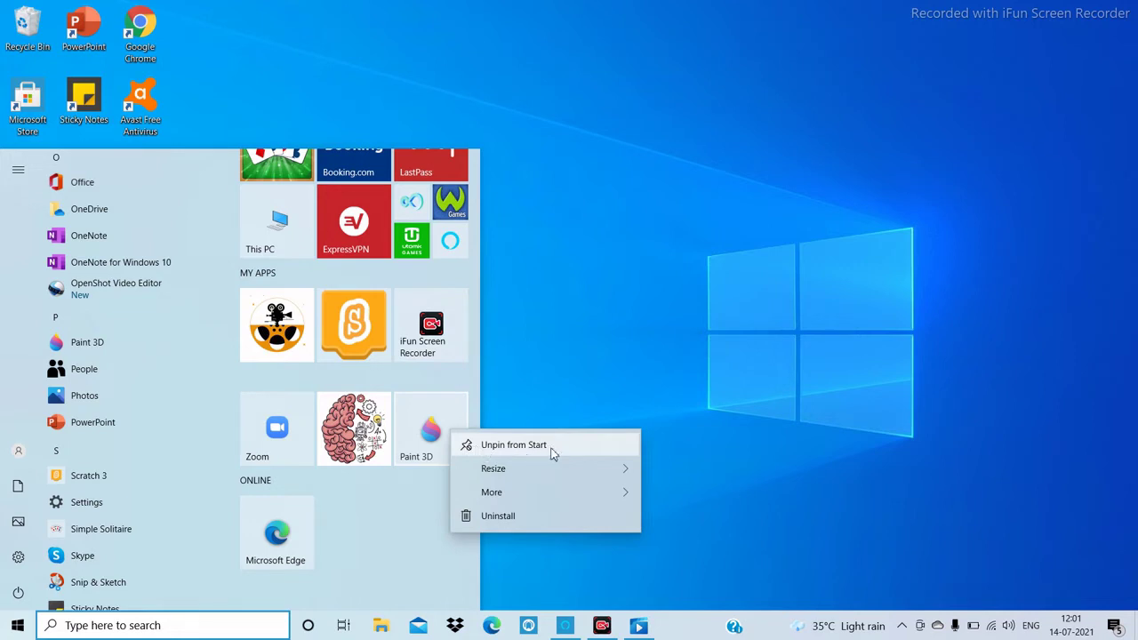
click(582, 445)
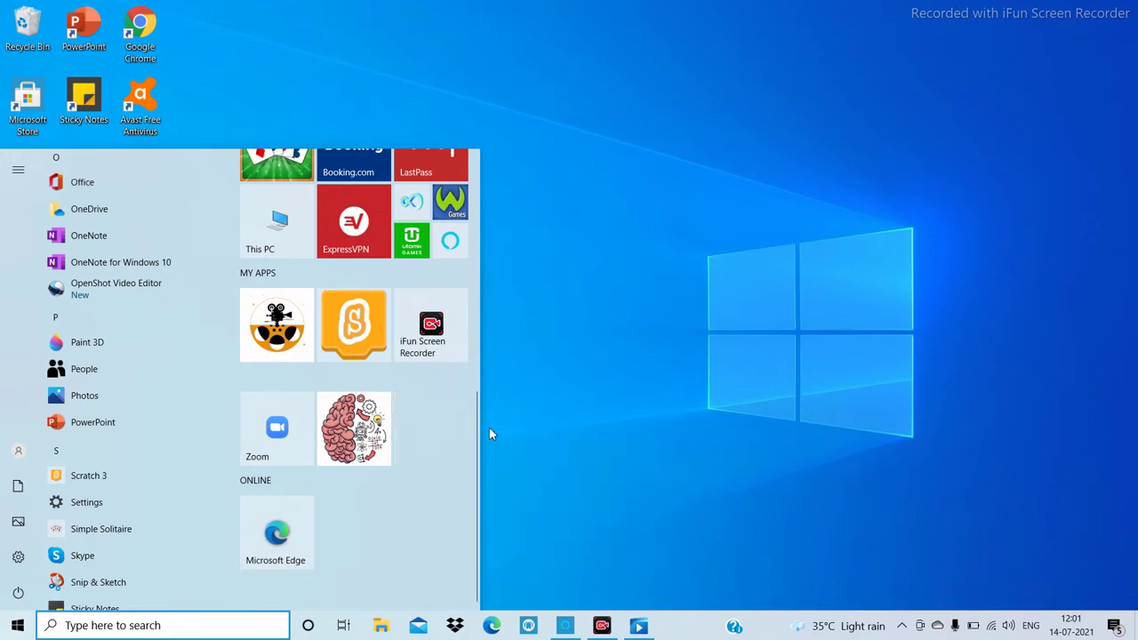
- Find Paint 3D in the app list again and pin it back to Start
scroll(425, 418, up, 3)
scroll(425, 418, up, 5)
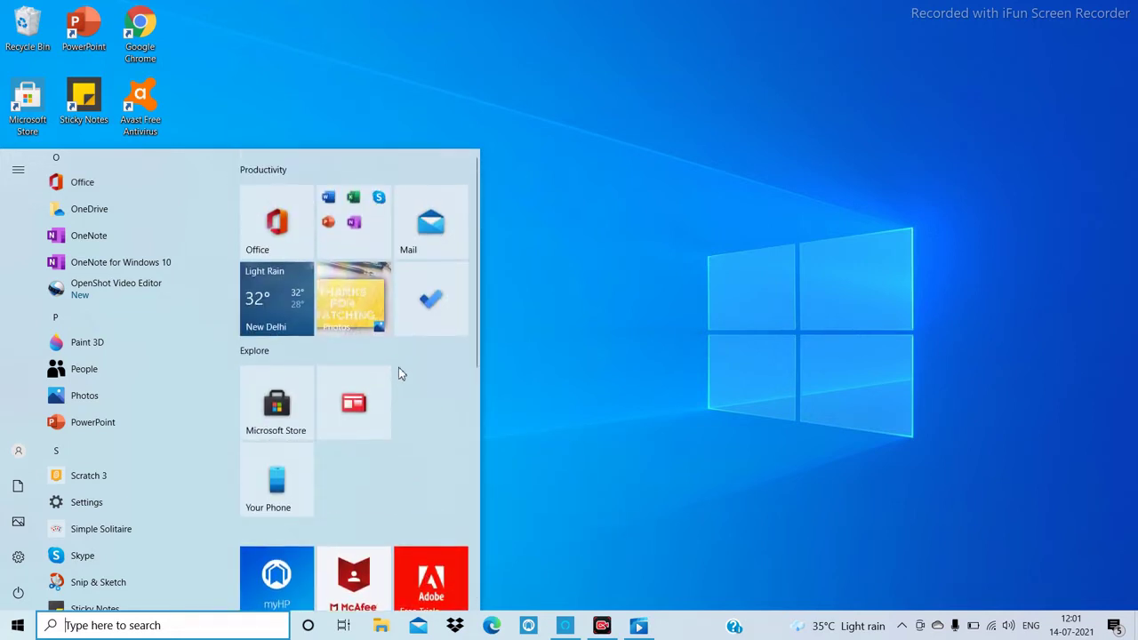
scroll(388, 370, down, 10)
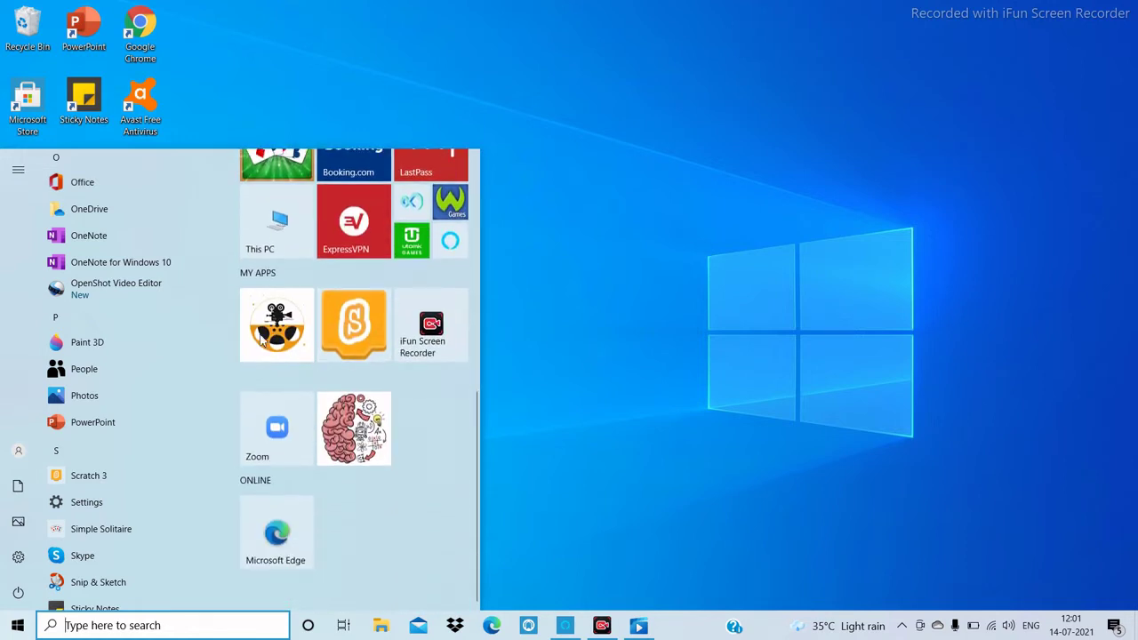
right_click(222, 347)
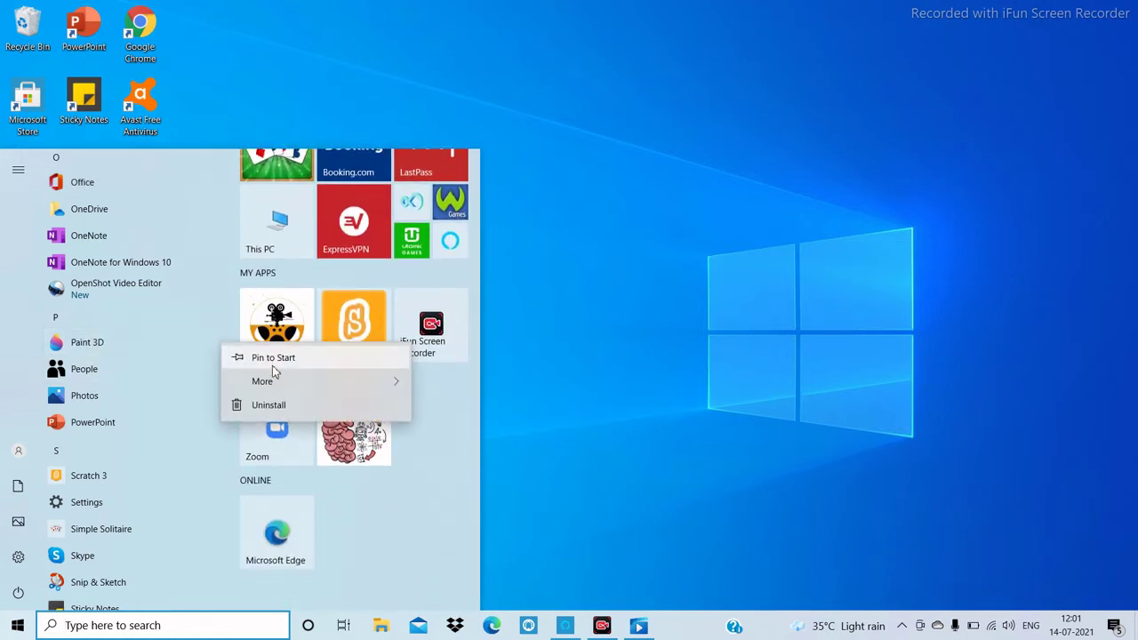
click(369, 578)
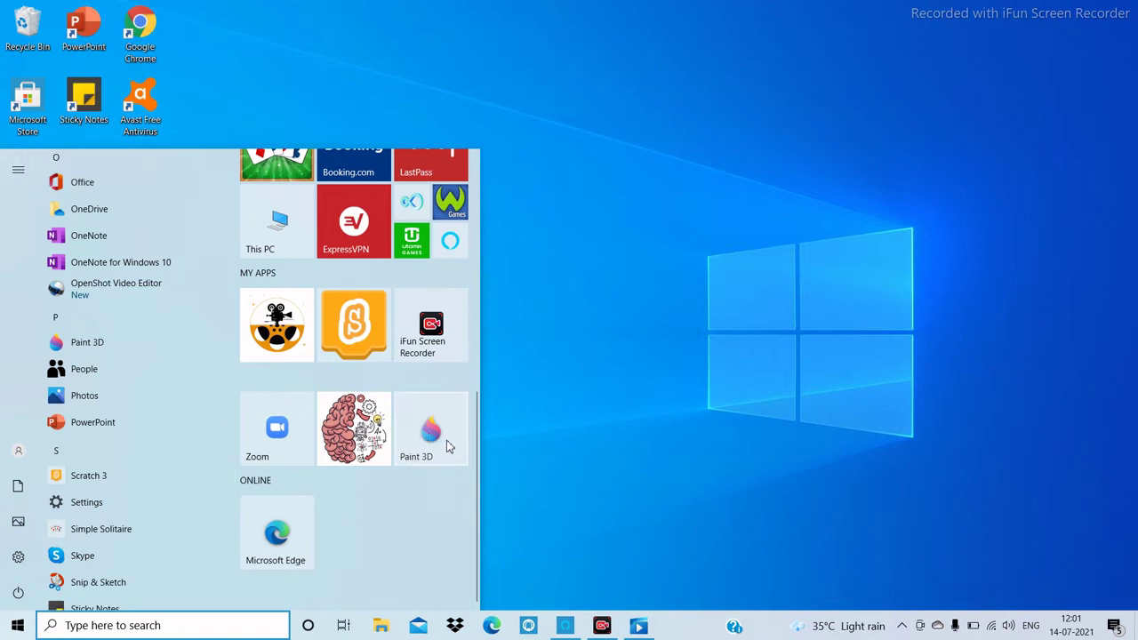
- Resize the Paint 3D tile to Small
right_click(448, 445)
mouse_move(503, 484)
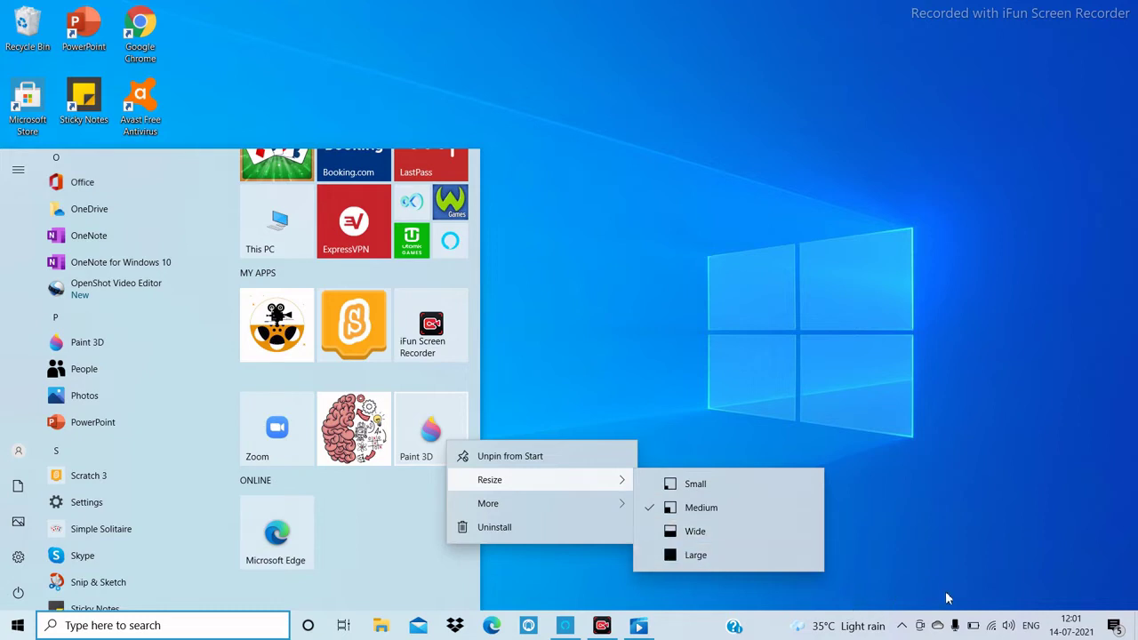
click(978, 596)
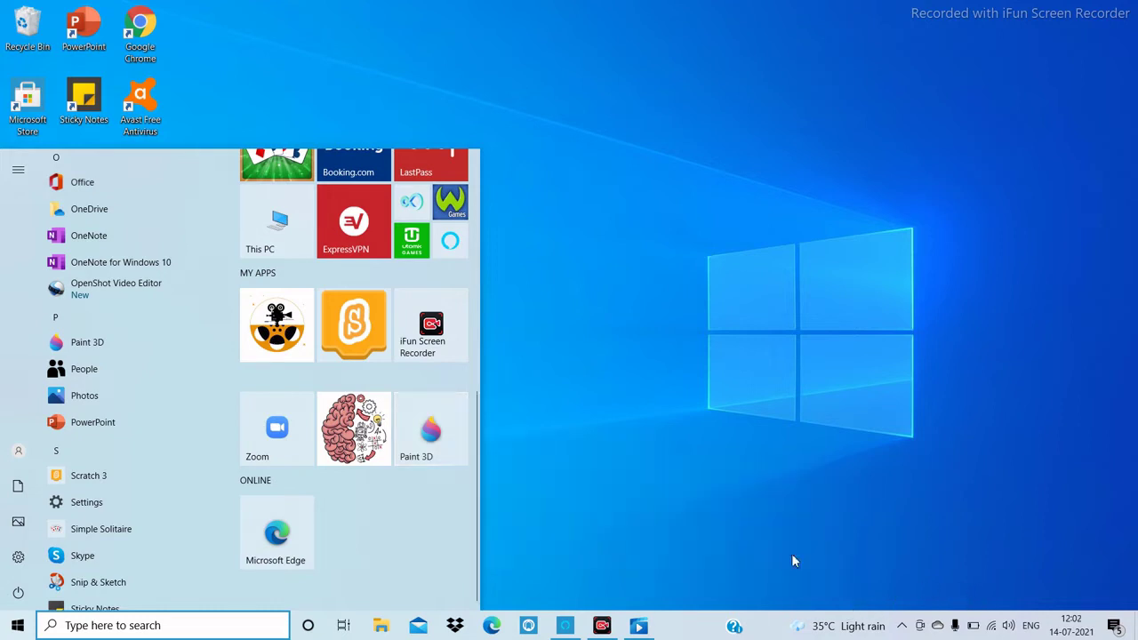
right_click(430, 433)
mouse_move(578, 474)
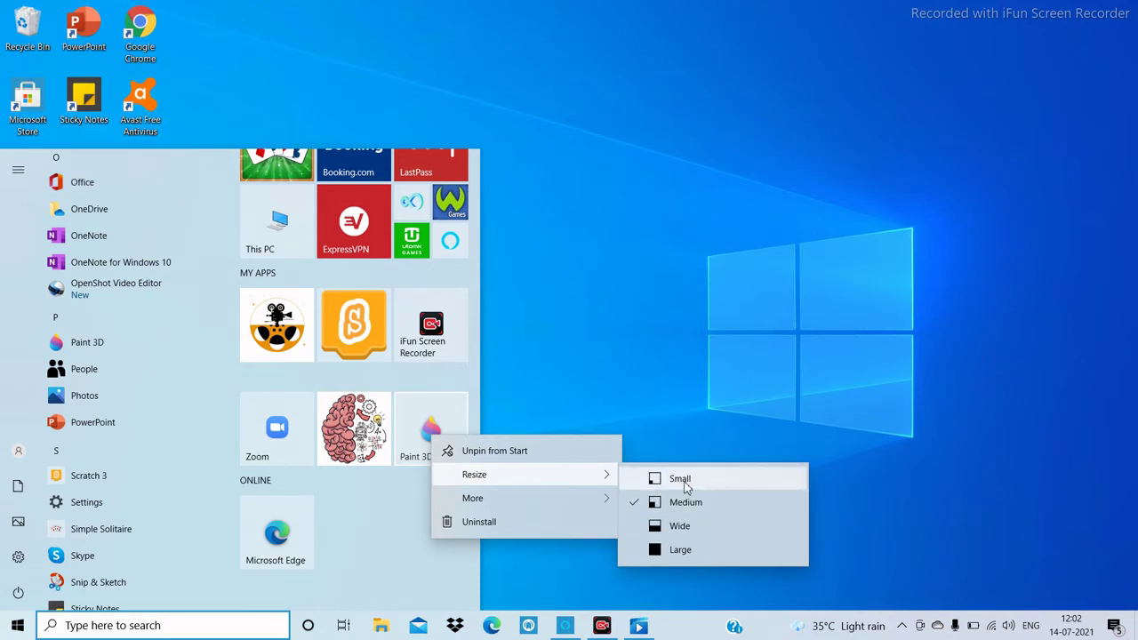
click(711, 485)
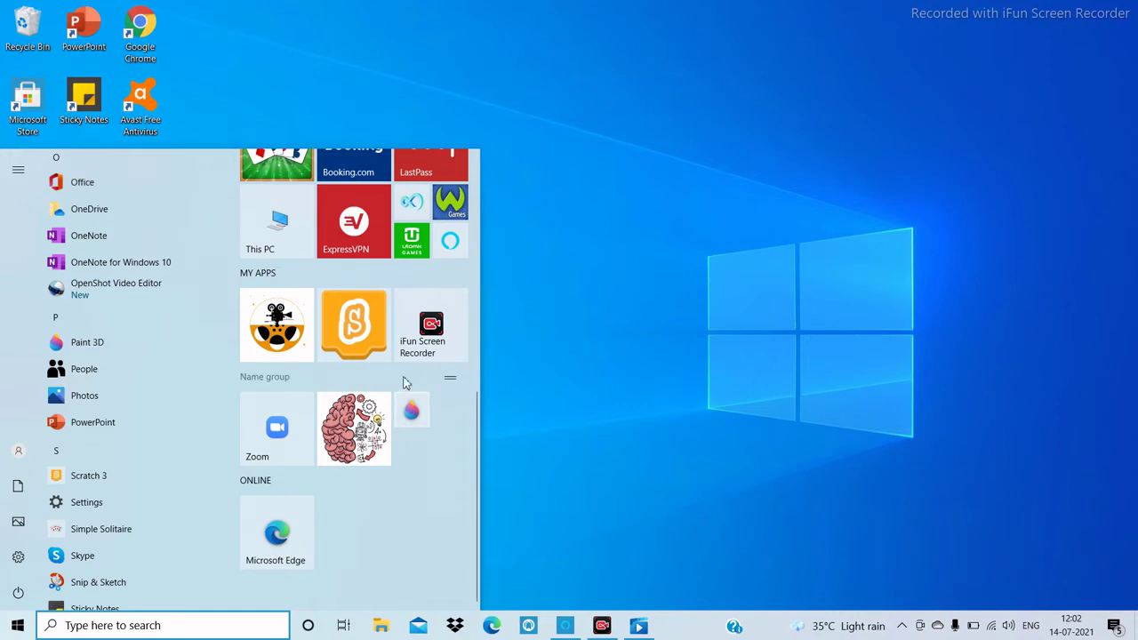
- Resize the Paint 3D tile to Wide, then Large, then back to Medium
right_click(424, 415)
mouse_move(533, 451)
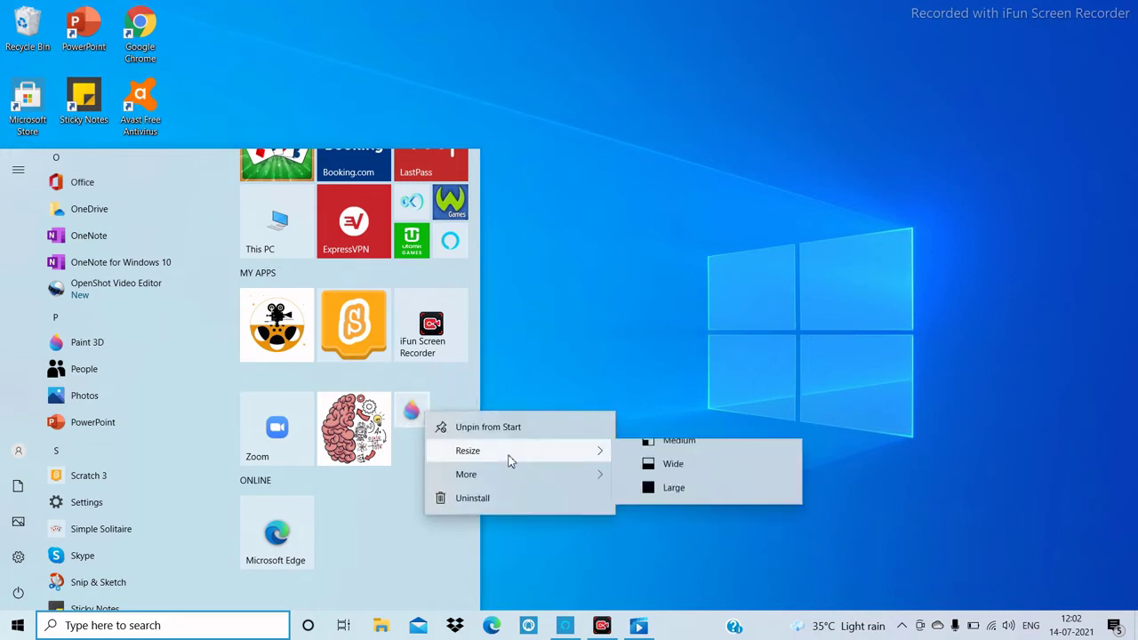
click(674, 504)
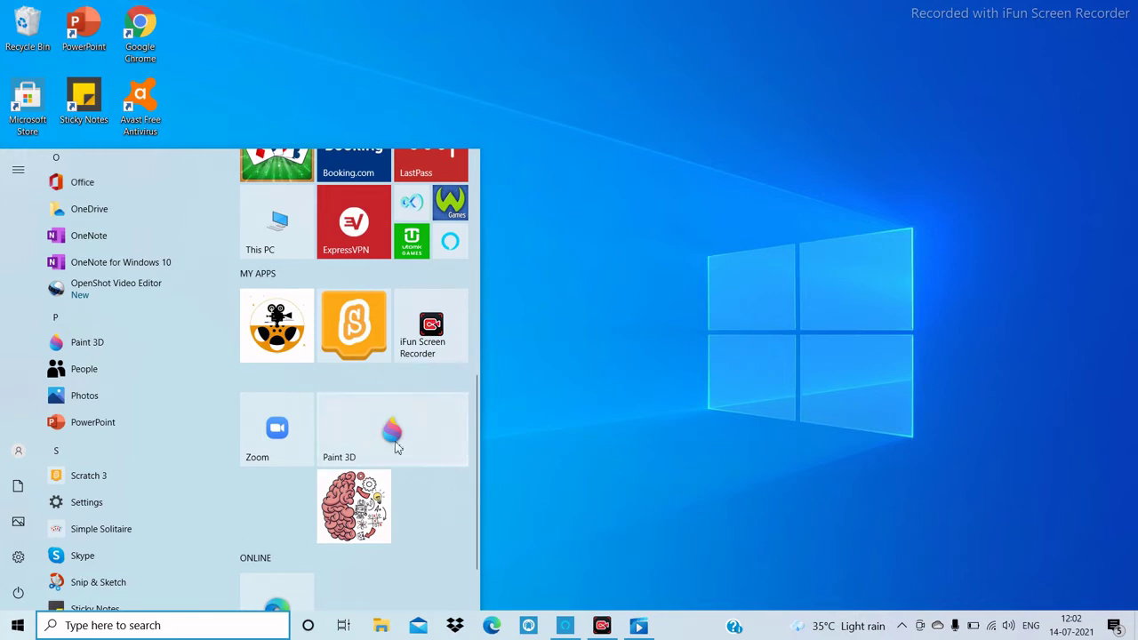
right_click(469, 444)
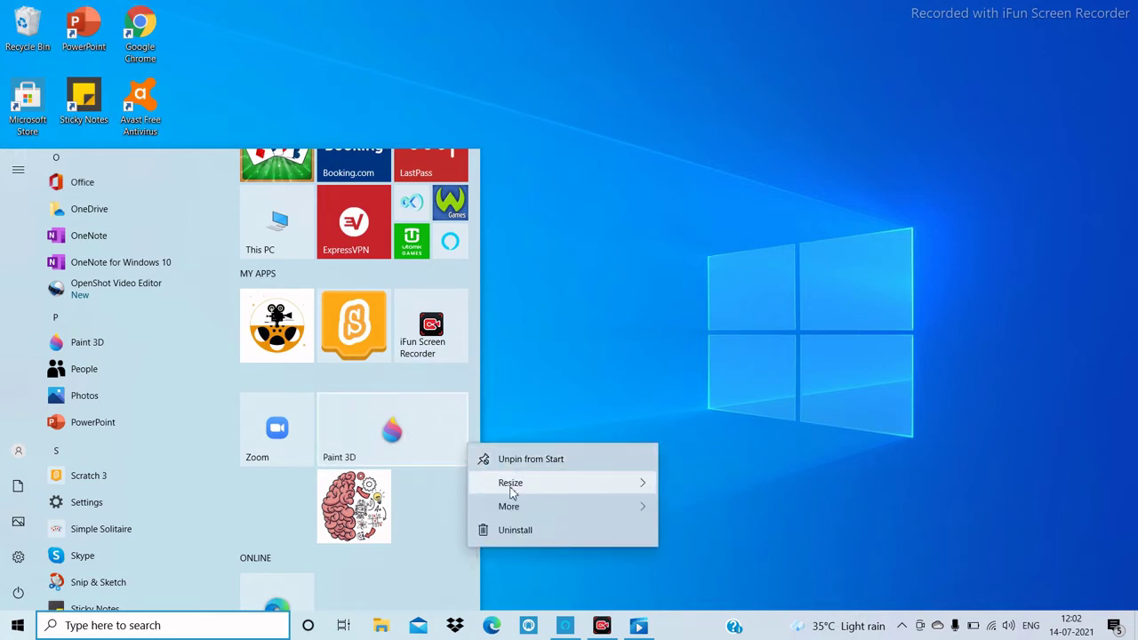
click(751, 558)
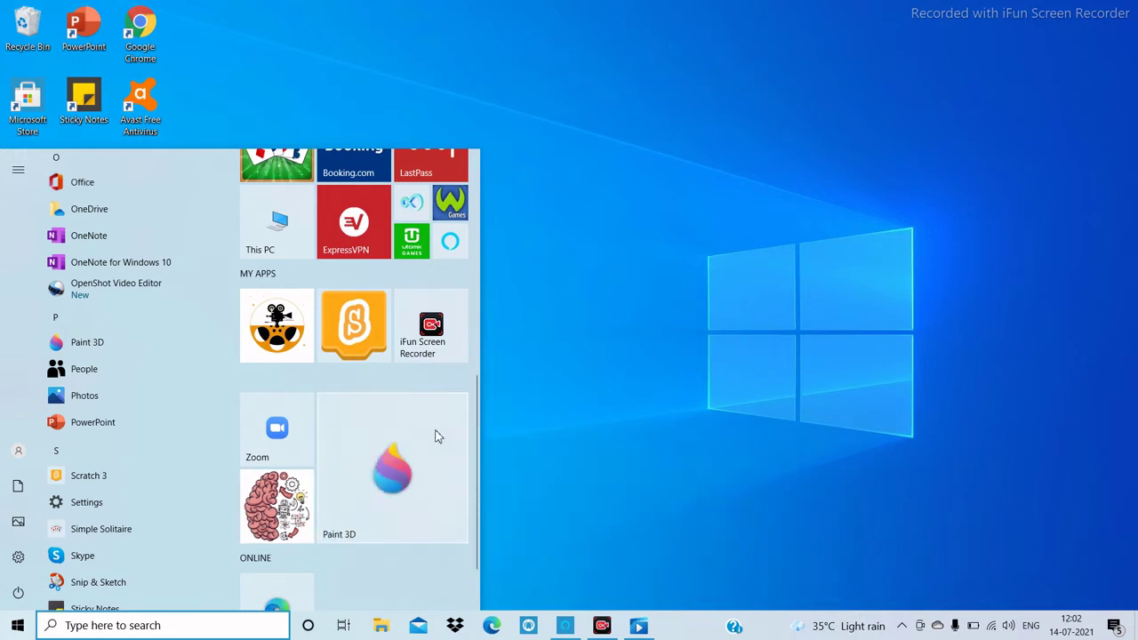
right_click(471, 505)
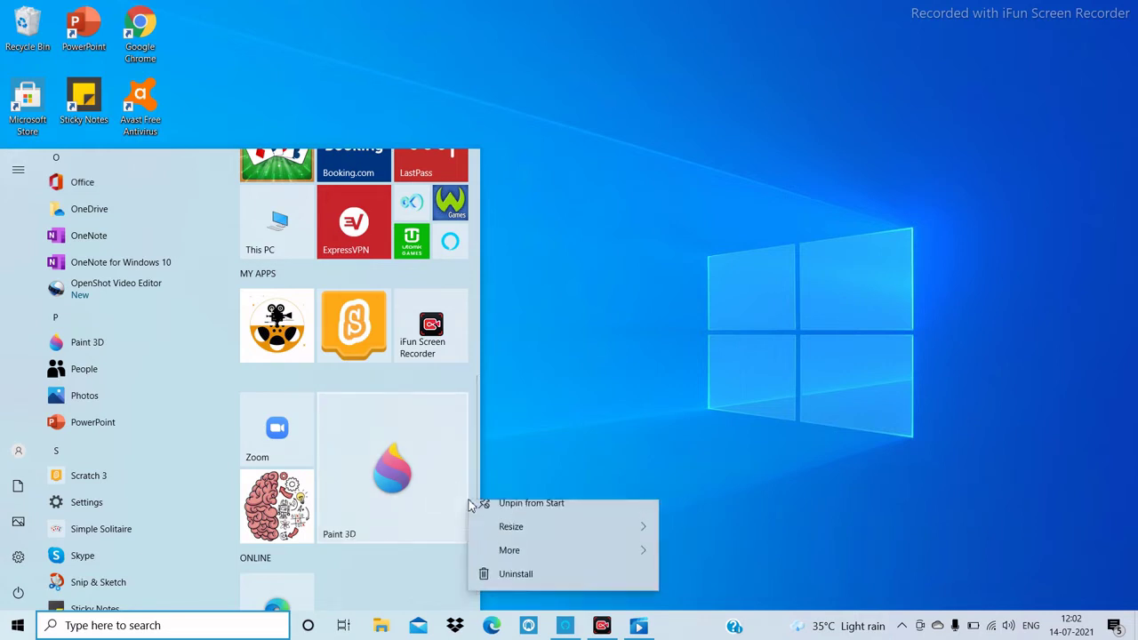
mouse_move(590, 541)
click(691, 496)
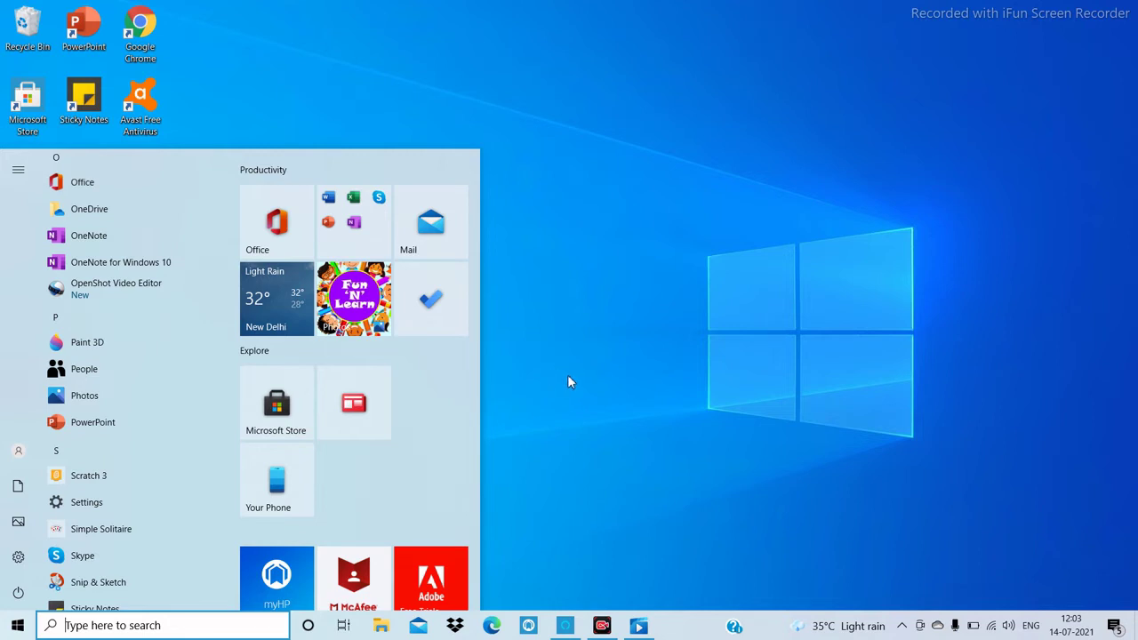
- Close Start, launch and minimise WhatsApp and Word, then bring WhatsApp back up
click(984, 602)
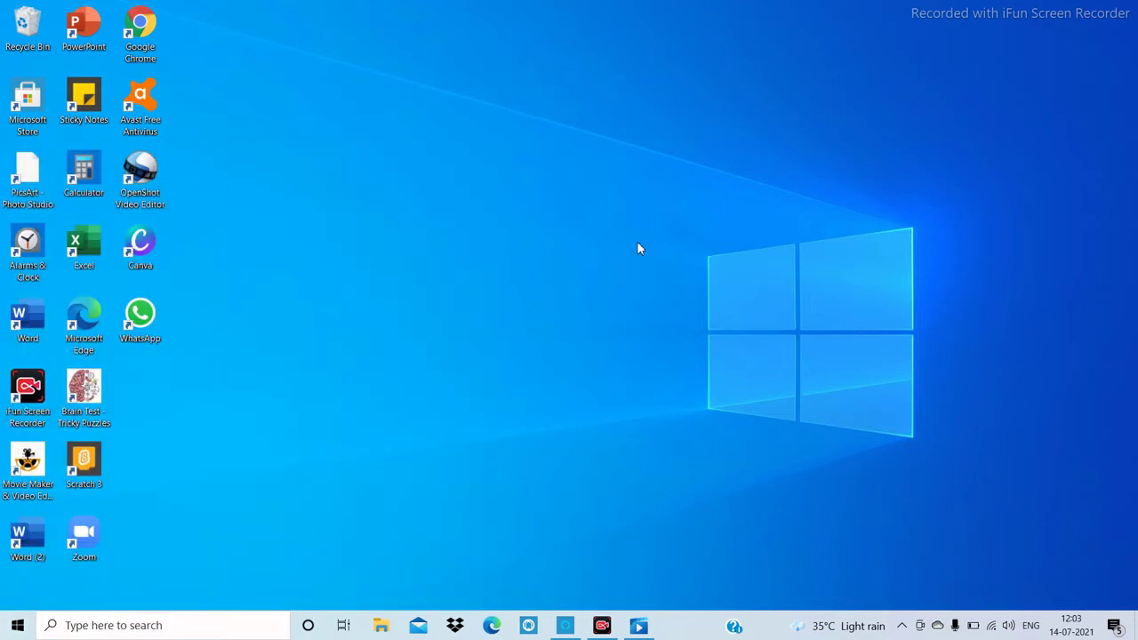
double_click(151, 318)
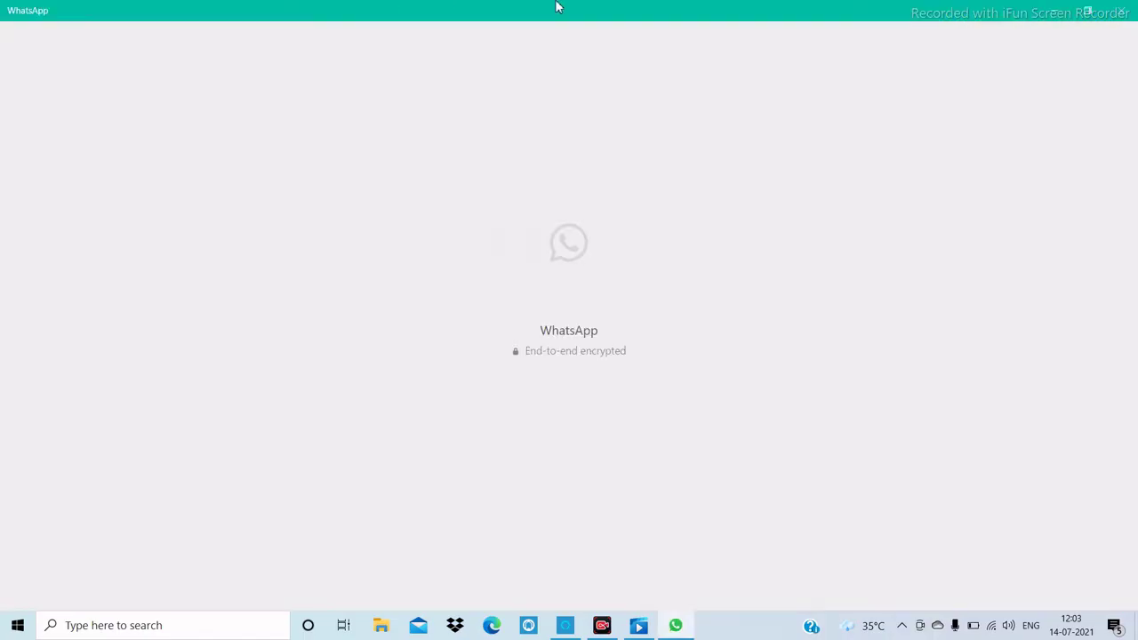
click(1053, 11)
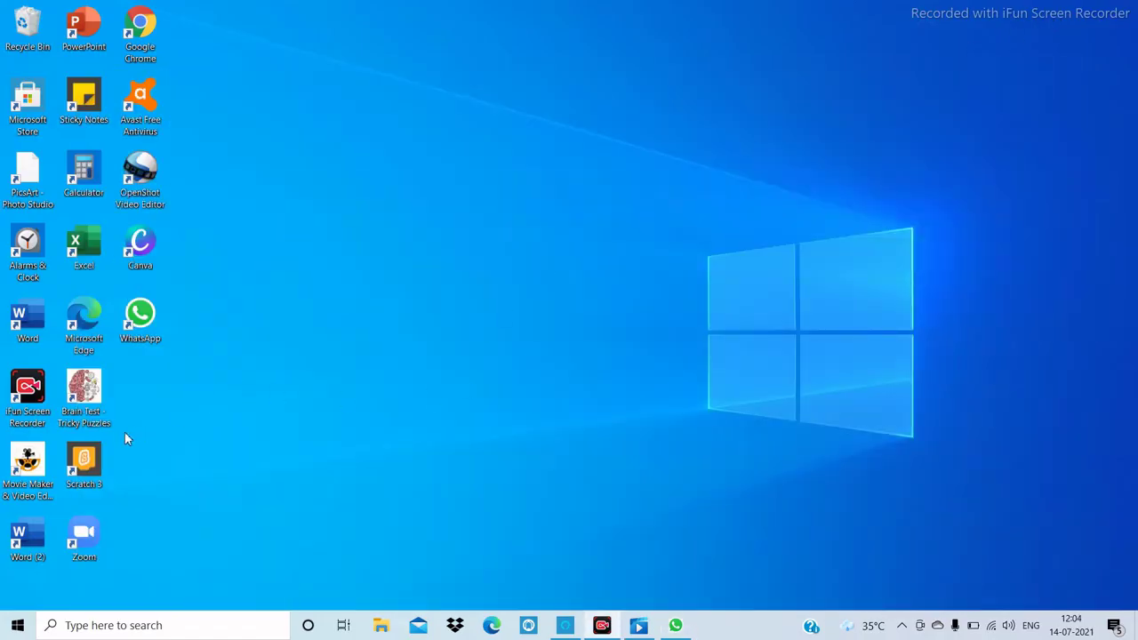
double_click(32, 327)
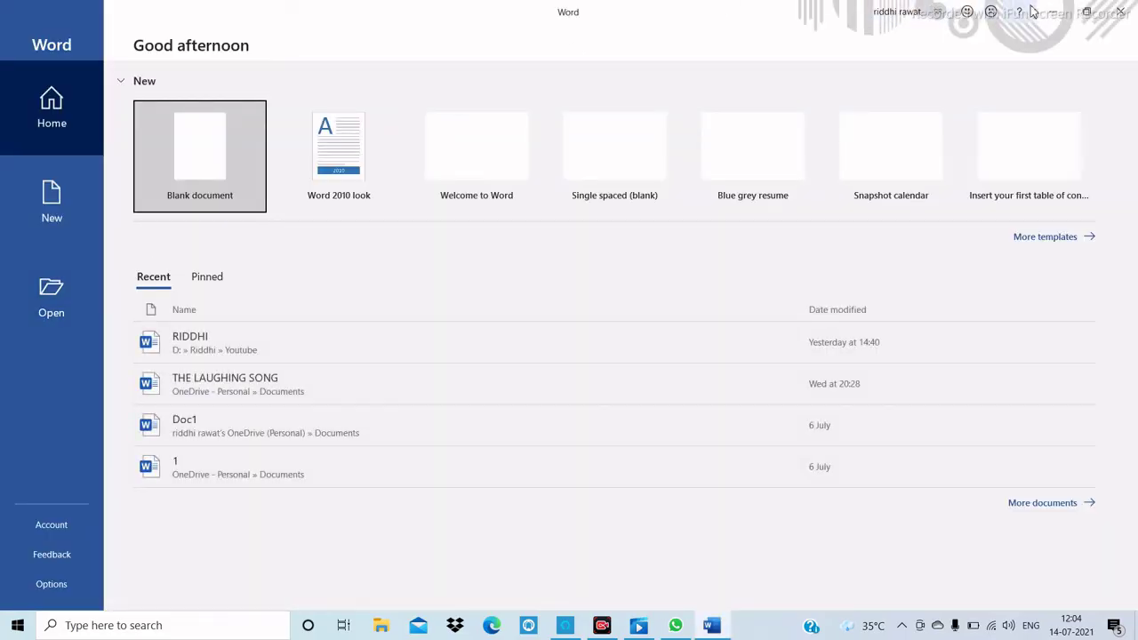
click(1050, 23)
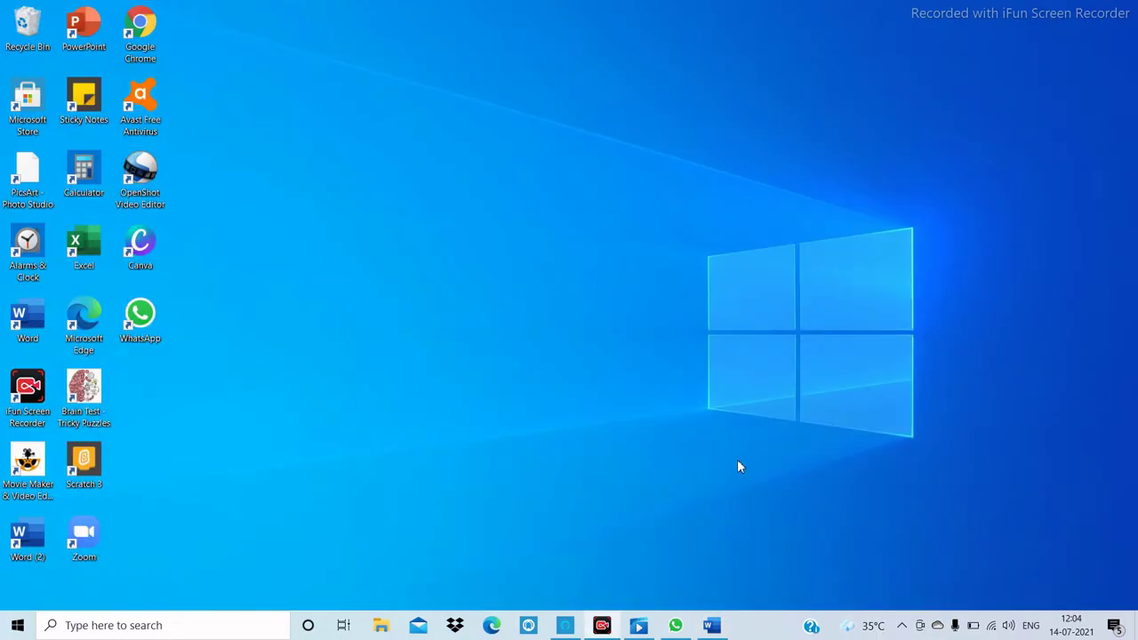
click(676, 626)
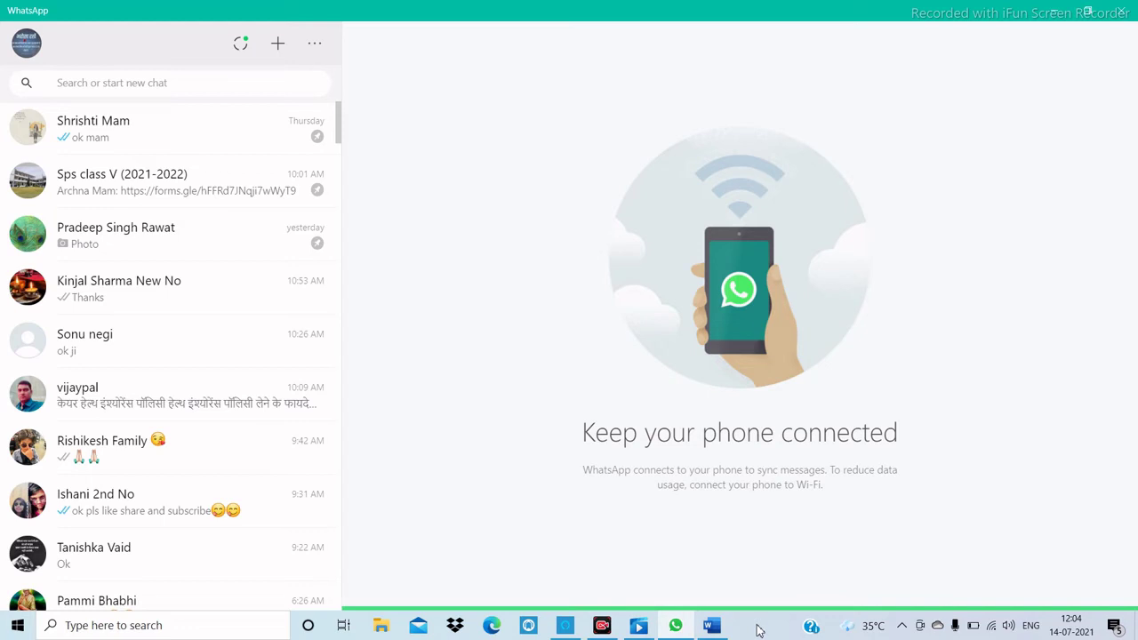
- Show the windows side by side, then move and maximise the WhatsApp window
right_click(787, 626)
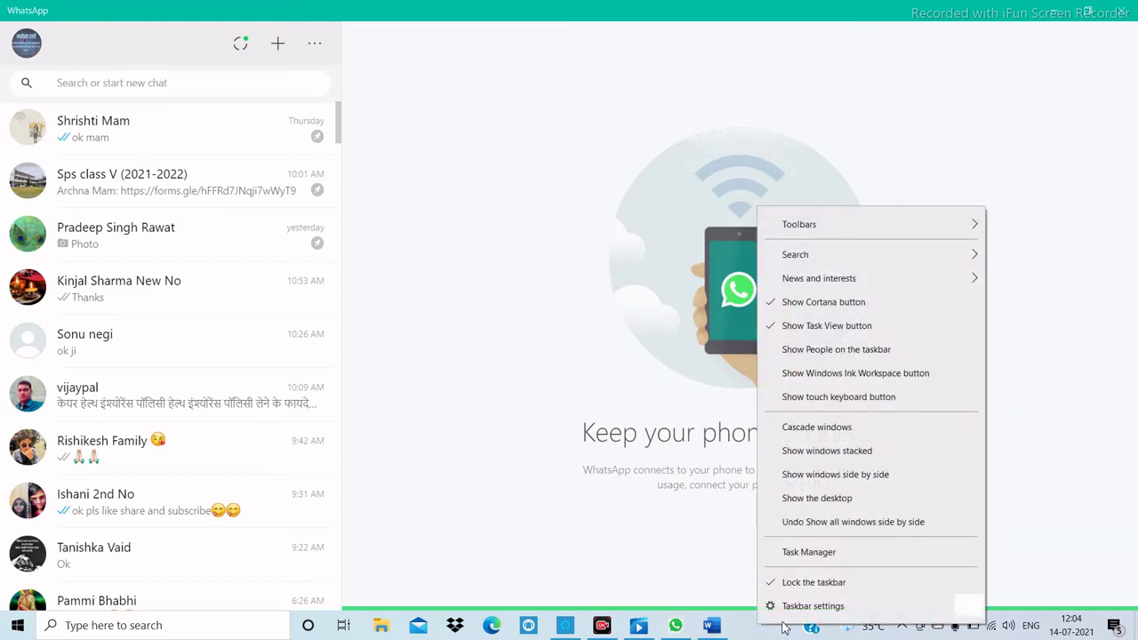
click(951, 483)
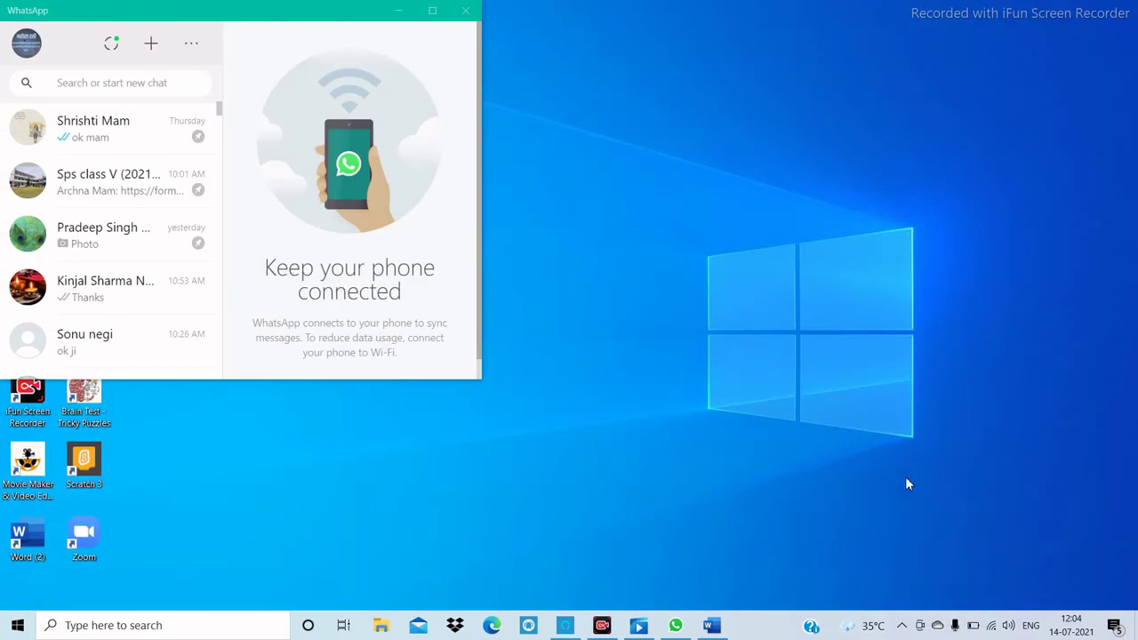
drag(116, 9, 756, 8)
double_click(767, 8)
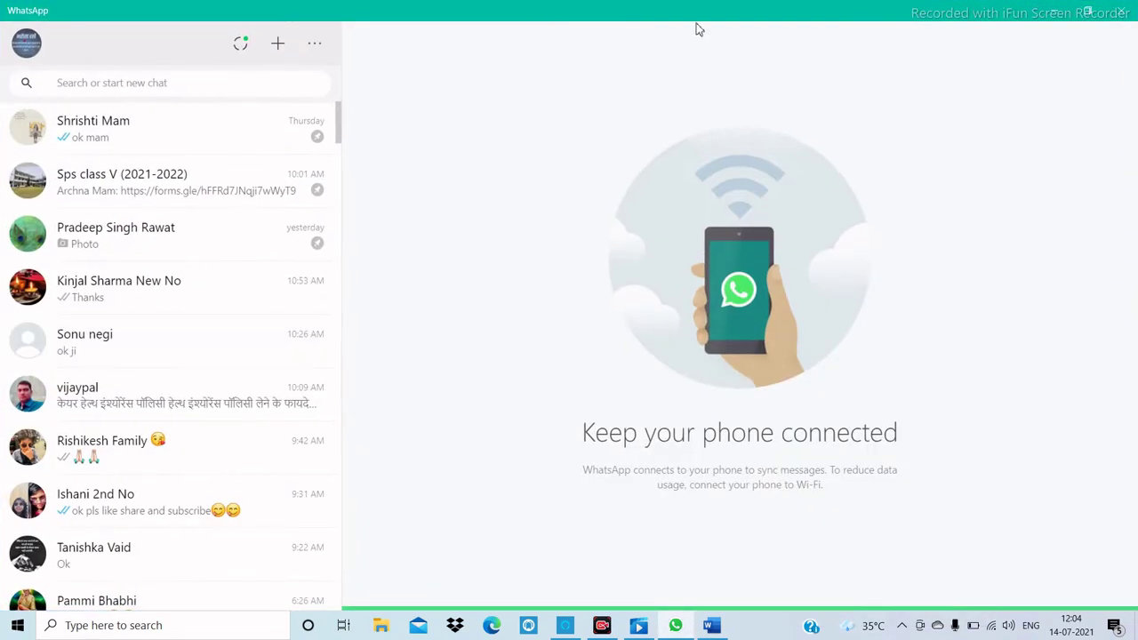
- Tile Word and WhatsApp side by side again and move WhatsApp to the top centre
right_click(772, 625)
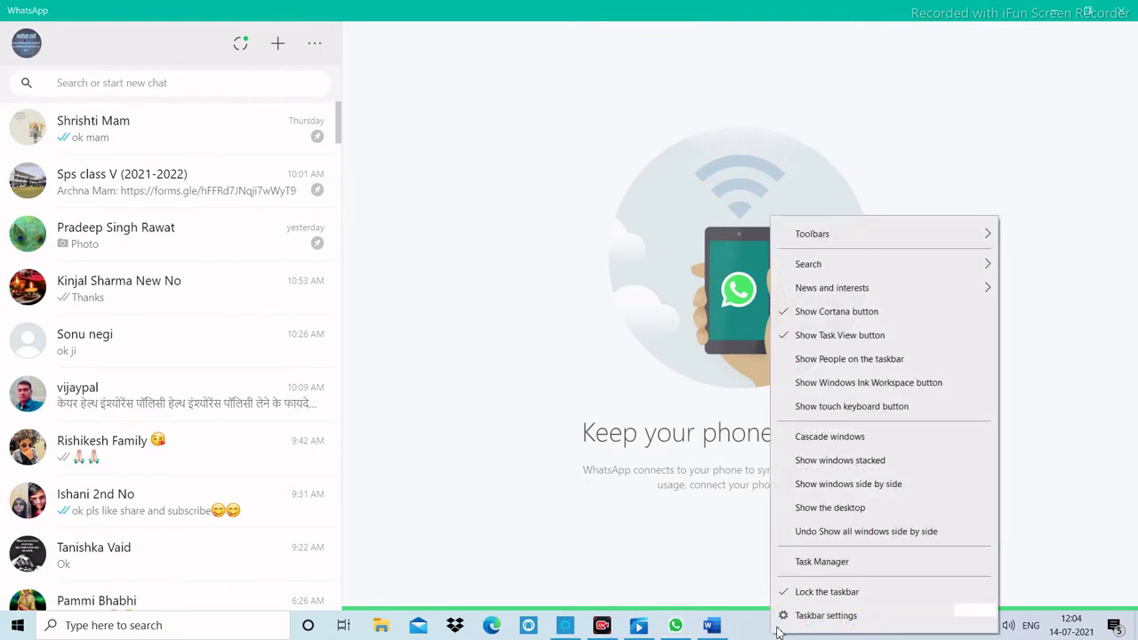
click(957, 491)
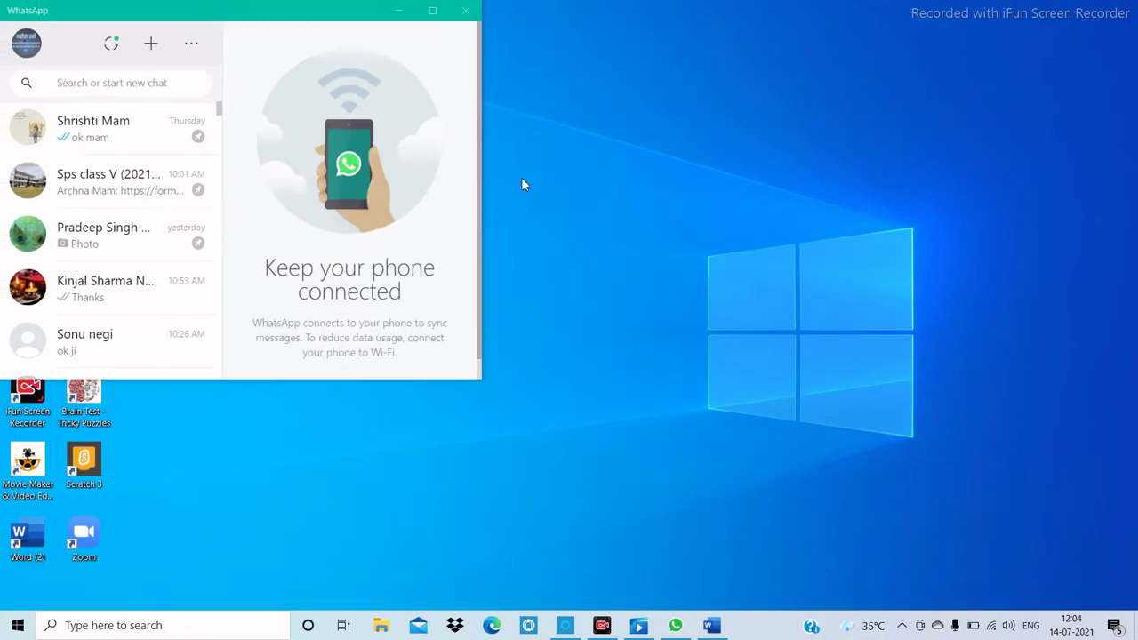
click(713, 625)
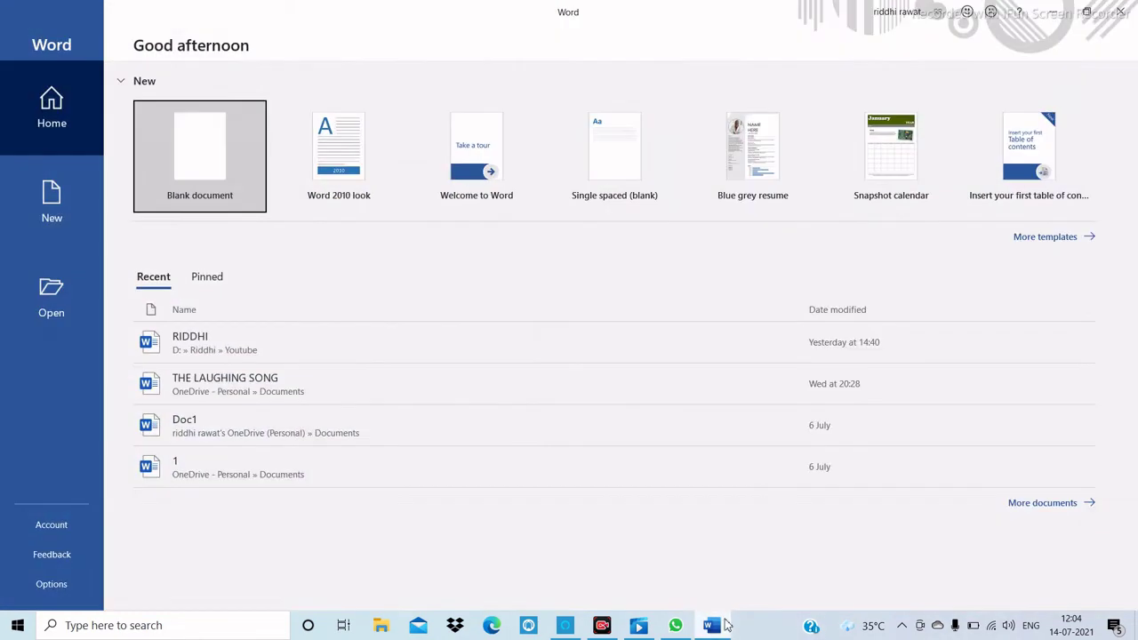
right_click(756, 631)
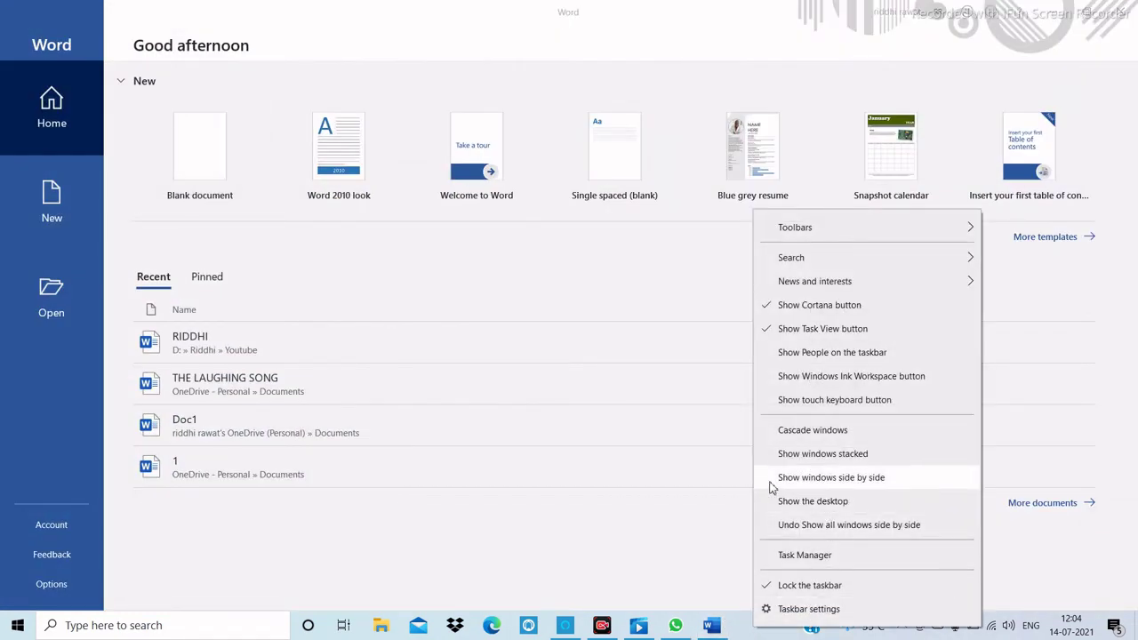
click(938, 486)
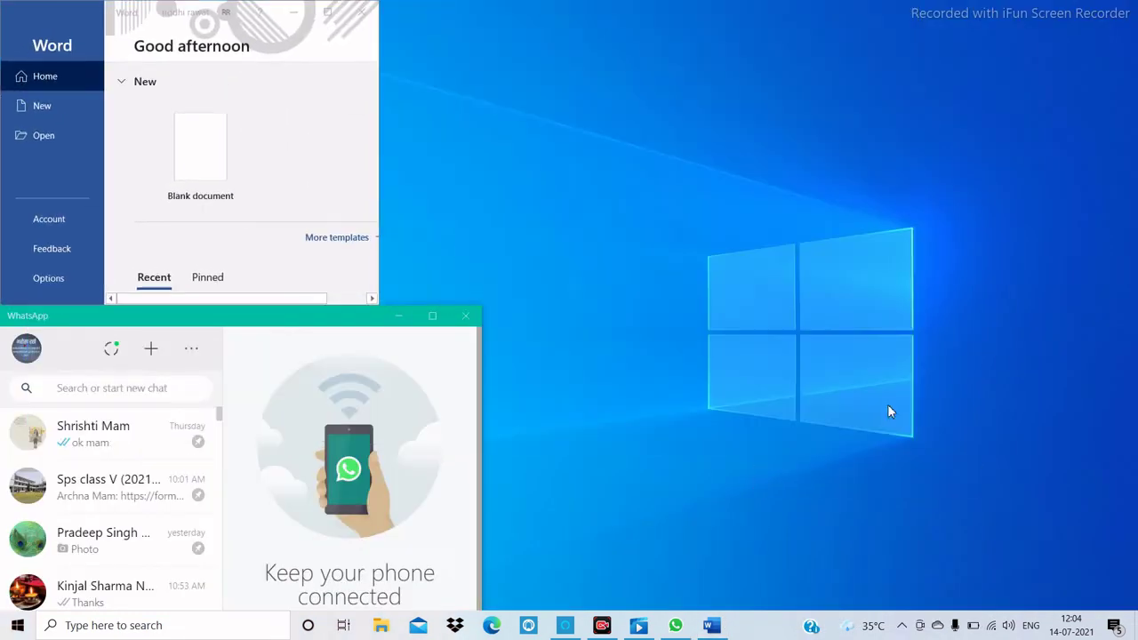
drag(200, 316, 578, 10)
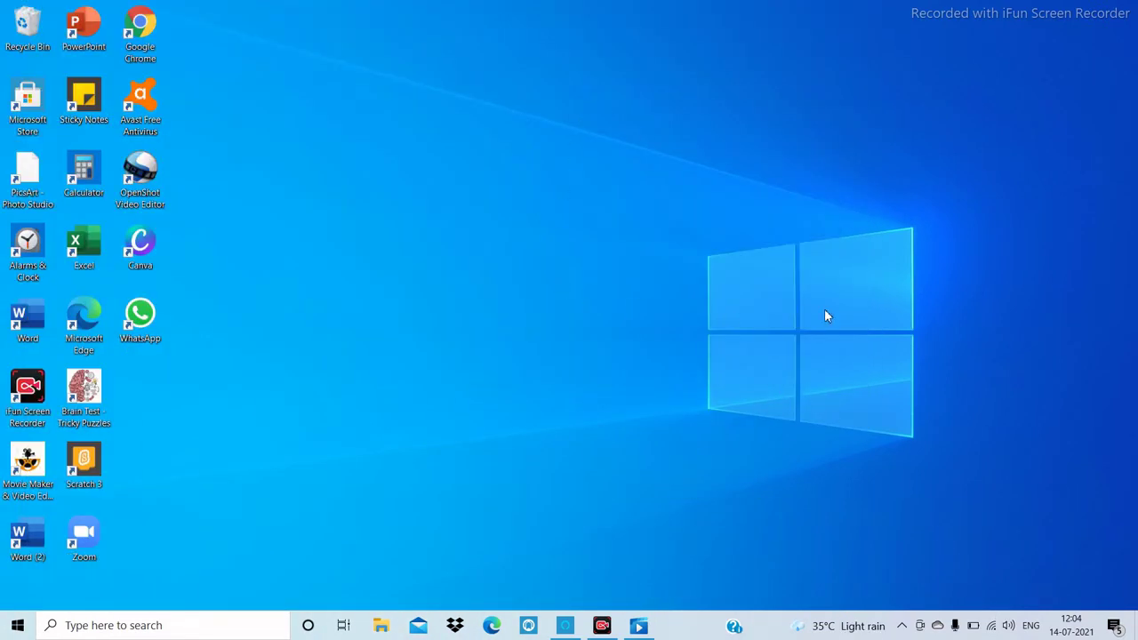
- Set the beach photo as the desktop background through Personalize and view it
right_click(627, 229)
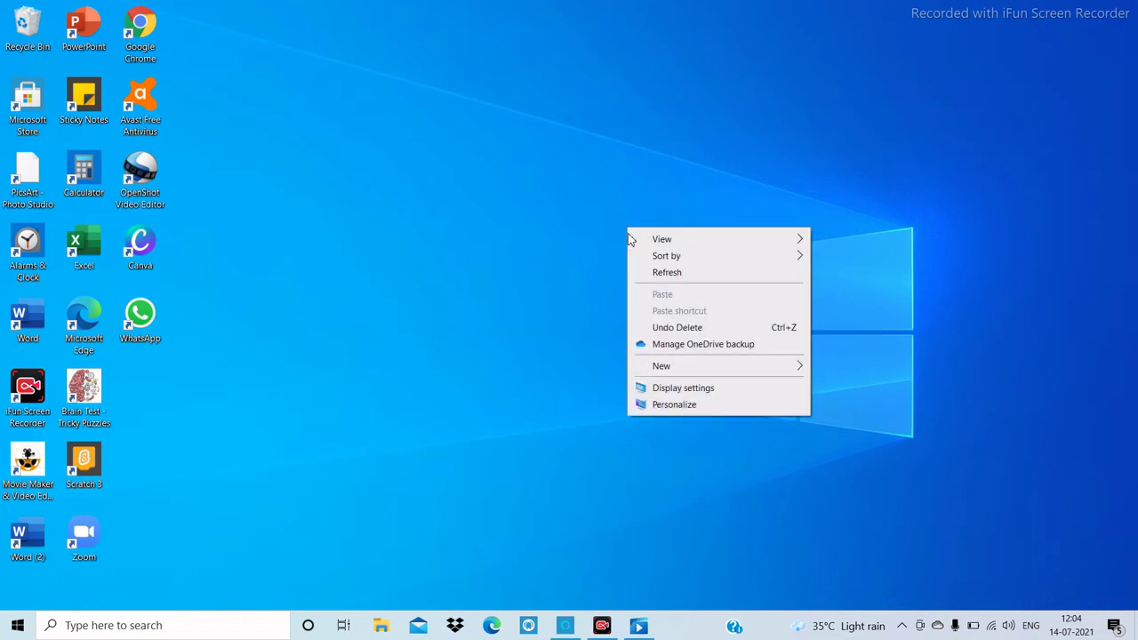
click(684, 406)
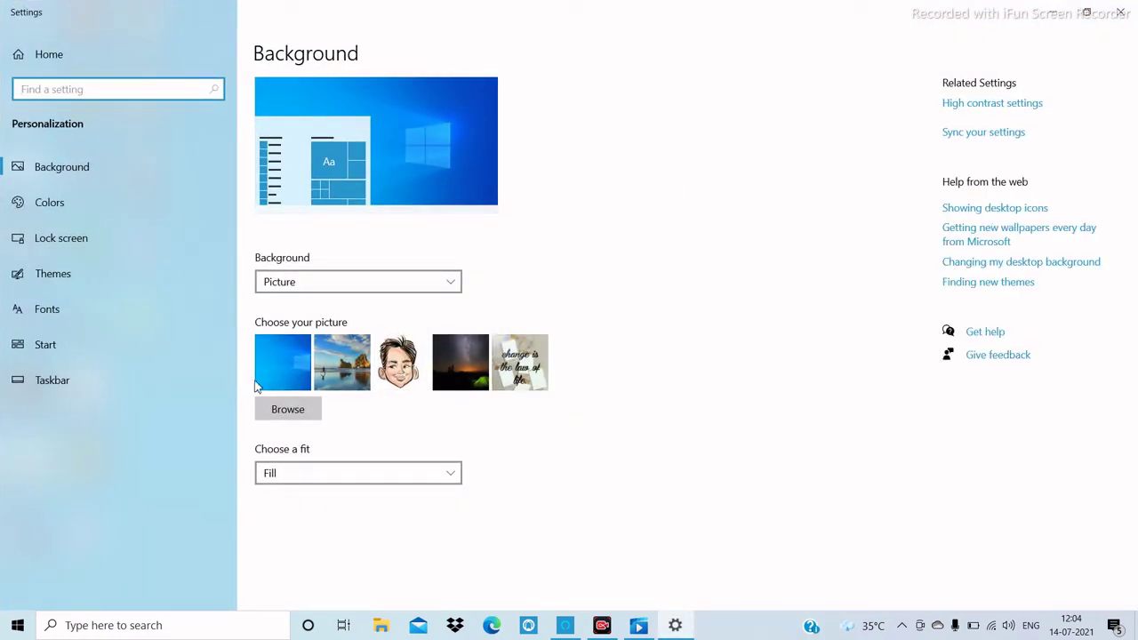
click(343, 377)
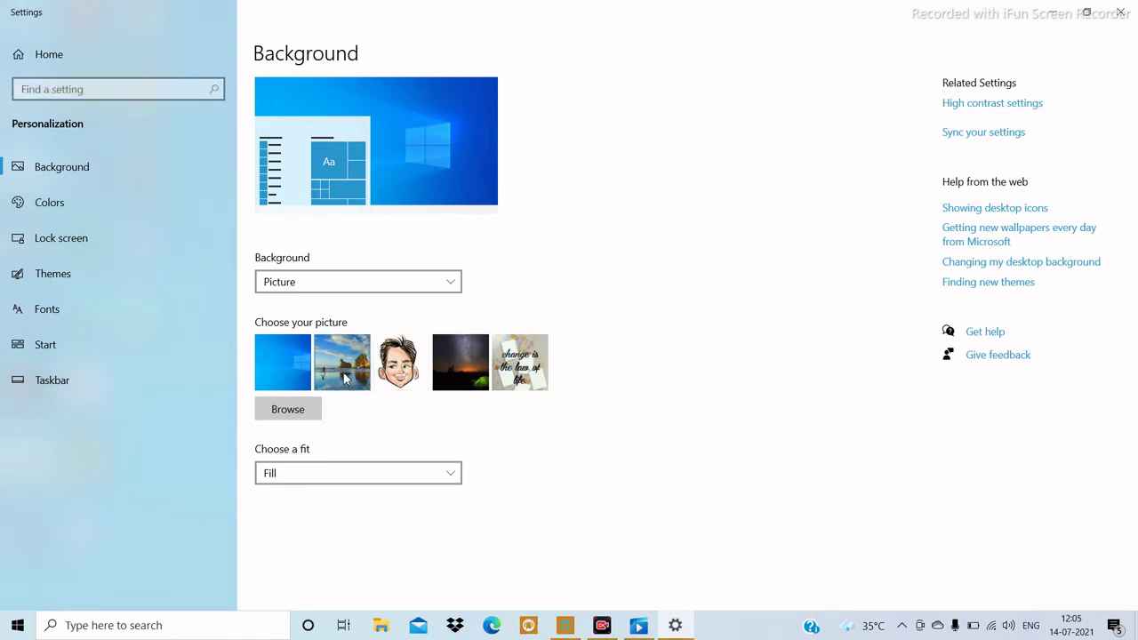
click(343, 373)
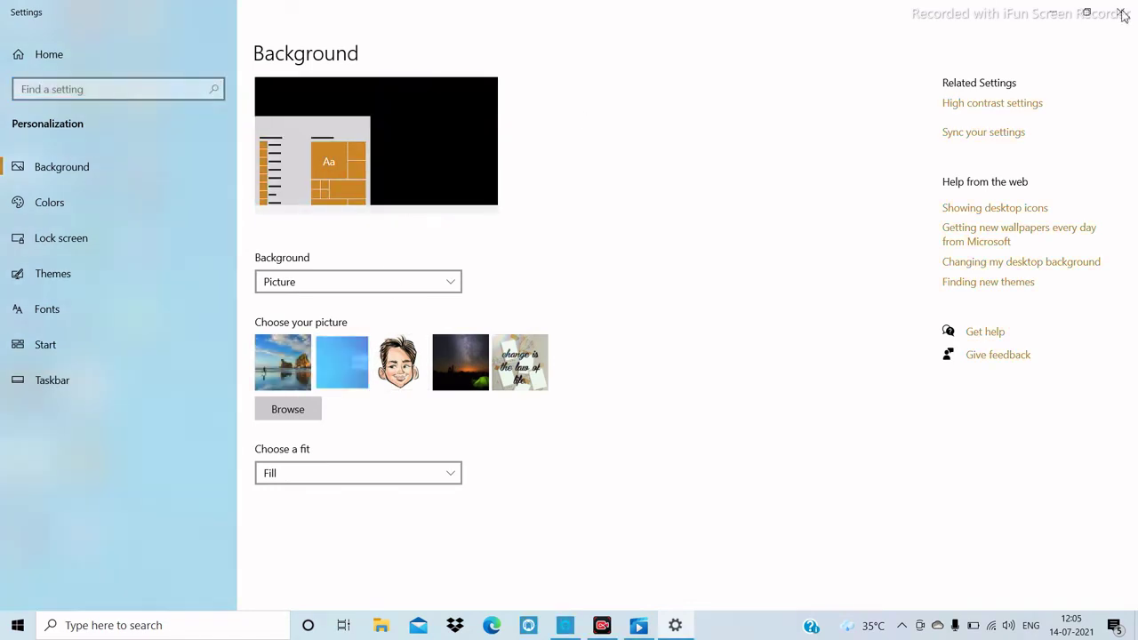
click(1122, 14)
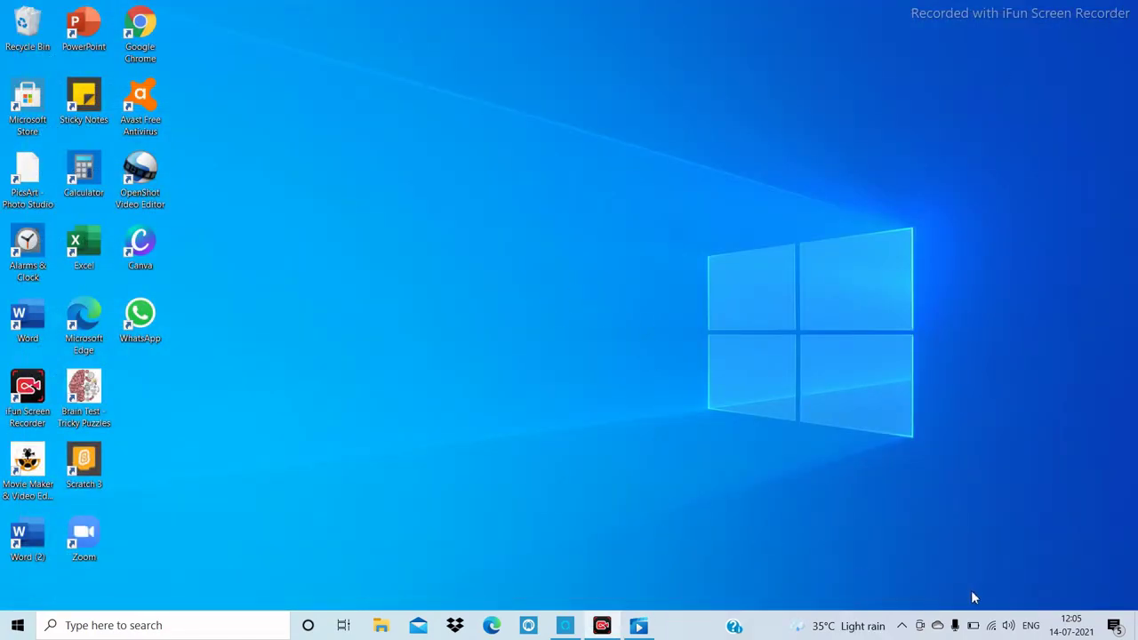
right_click(971, 590)
click(957, 579)
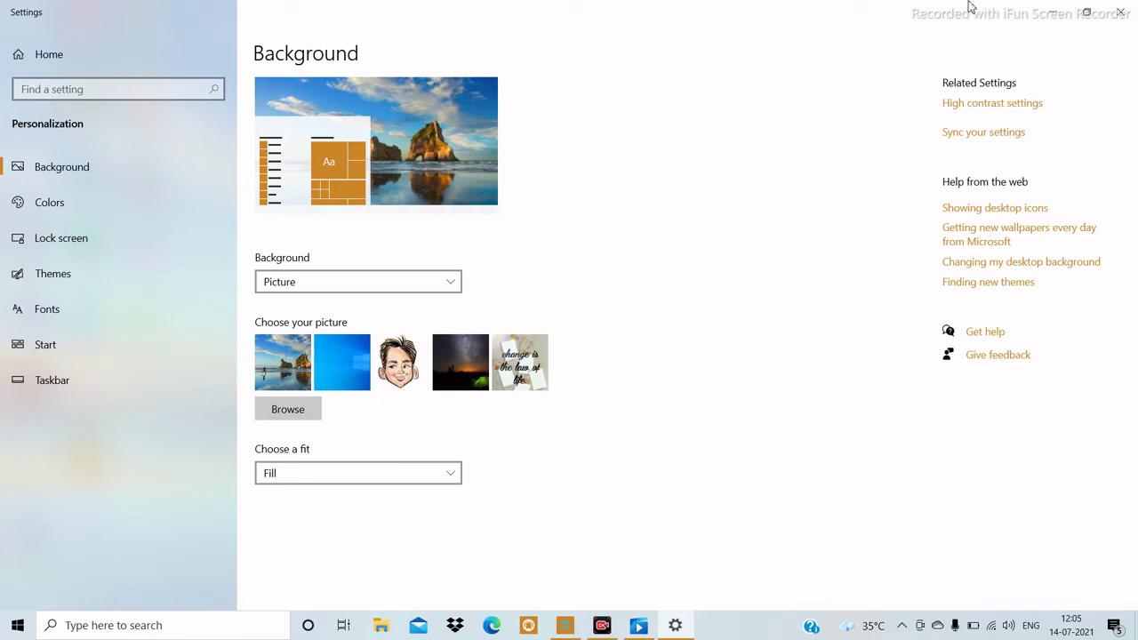
click(1051, 12)
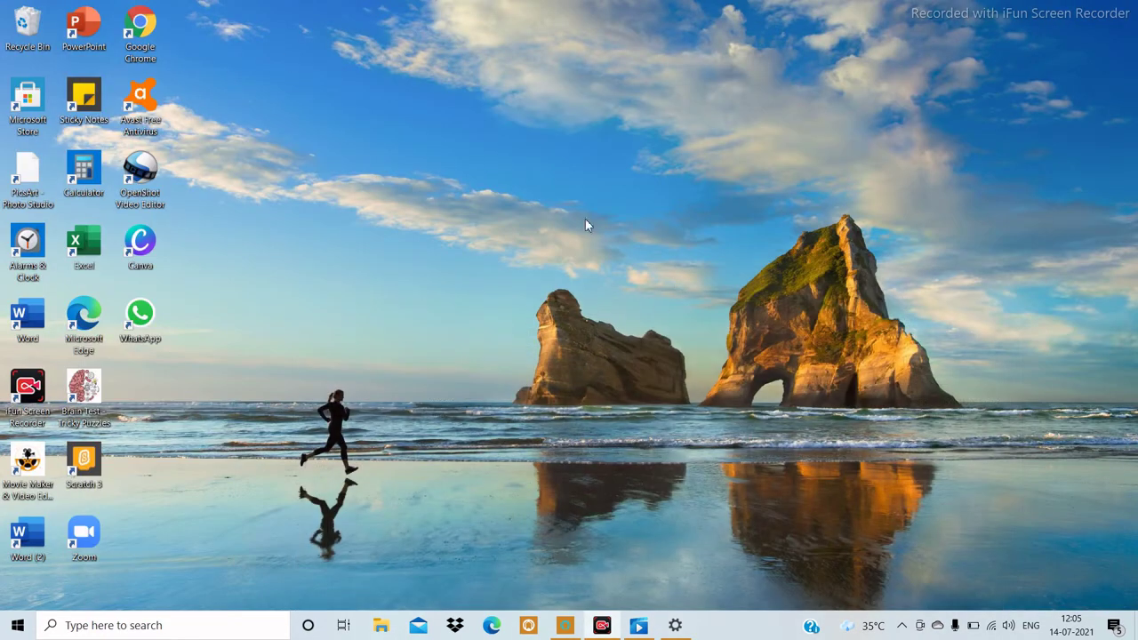
- Set the quote picture as the desktop background and hide Settings
right_click(521, 201)
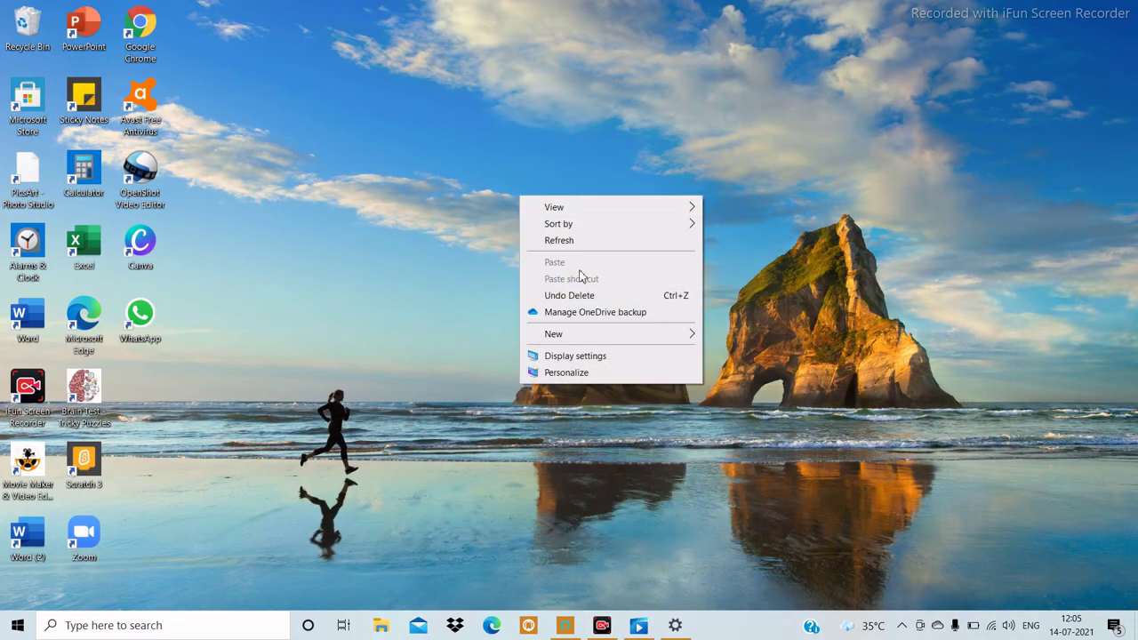
click(579, 372)
click(521, 379)
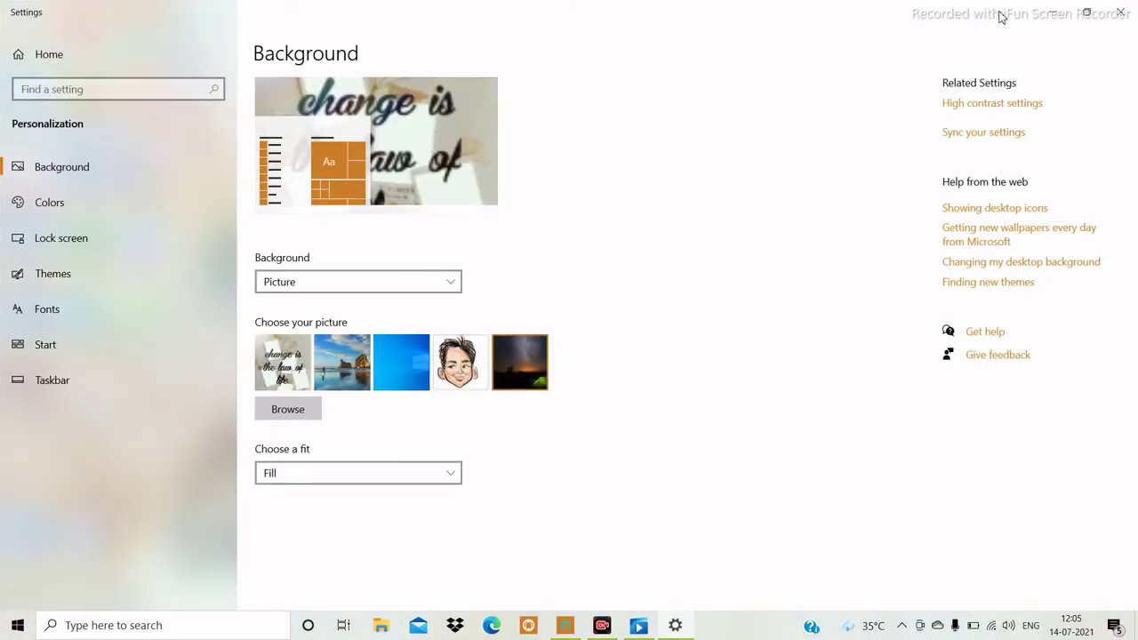
click(1055, 14)
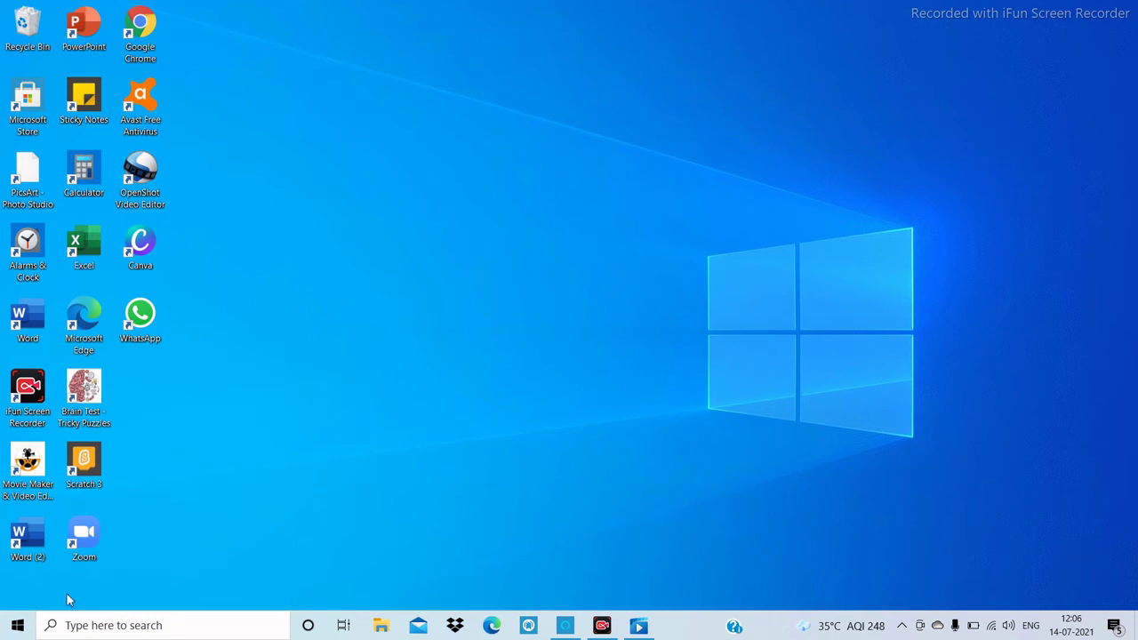
- Turn off the Paint 3D live tile, dismiss the Alexa notification, and close Start
click(16, 625)
scroll(398, 388, down, 5)
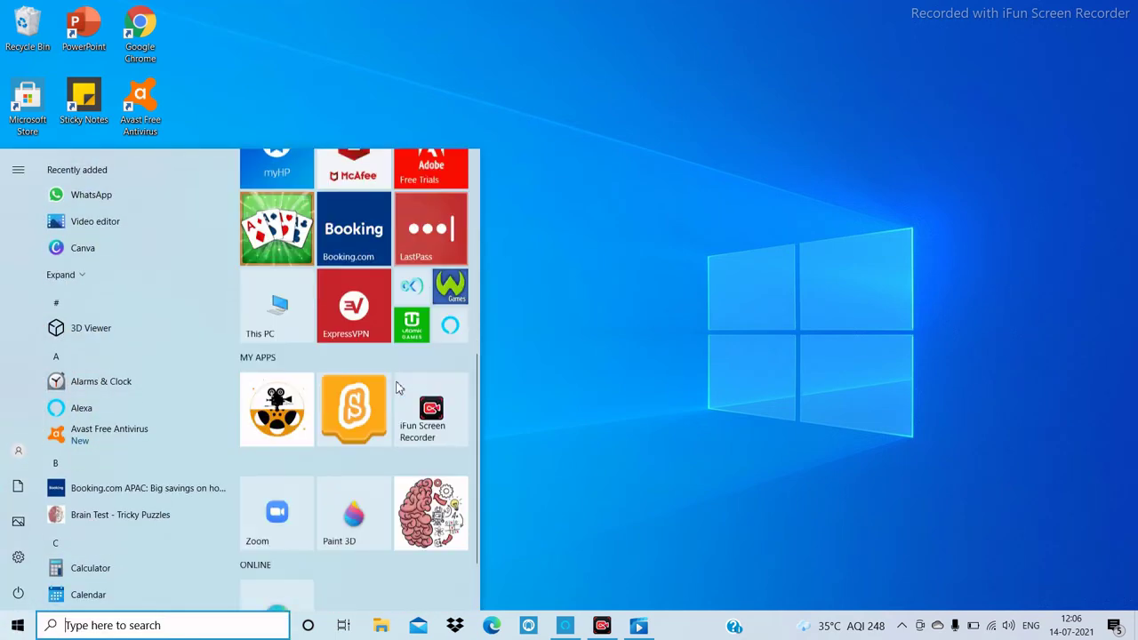
scroll(397, 388, down, 2)
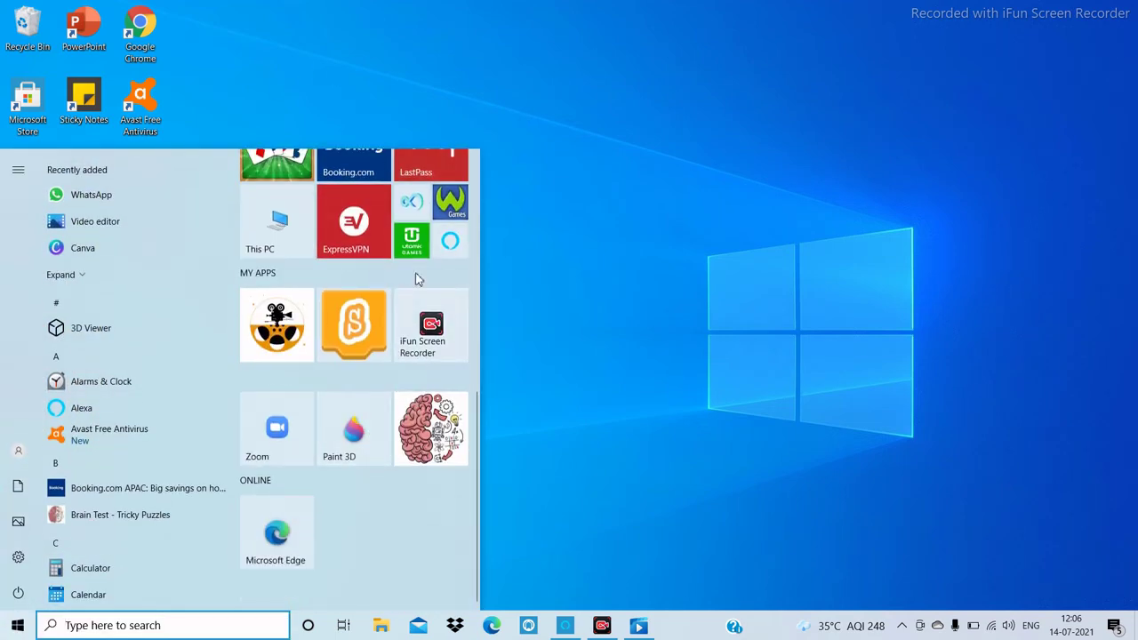
right_click(373, 442)
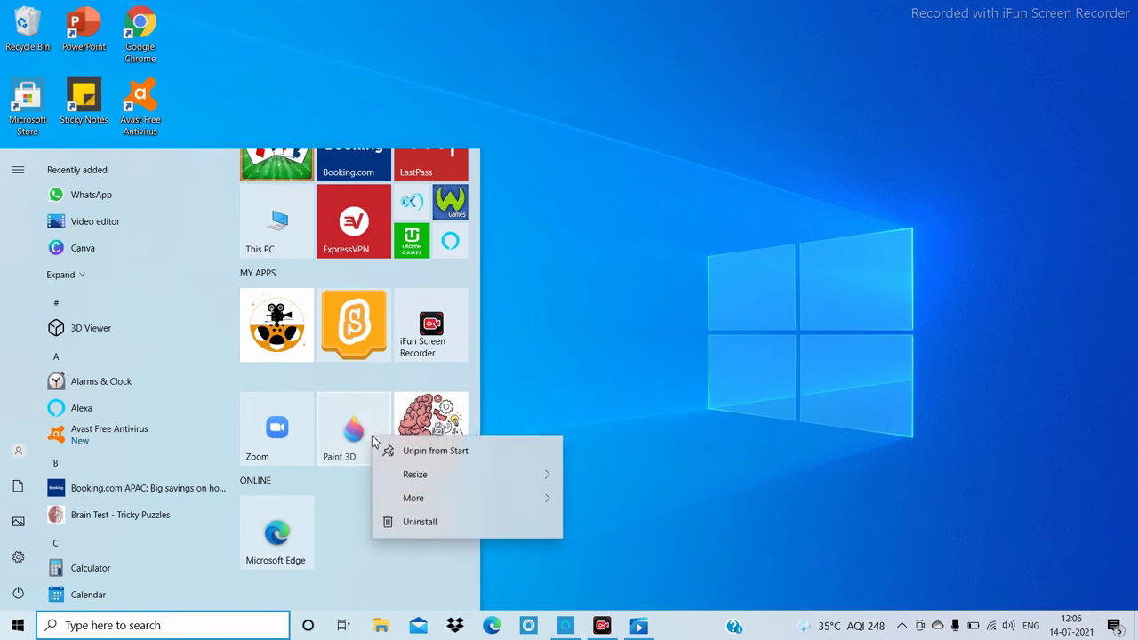
mouse_move(445, 499)
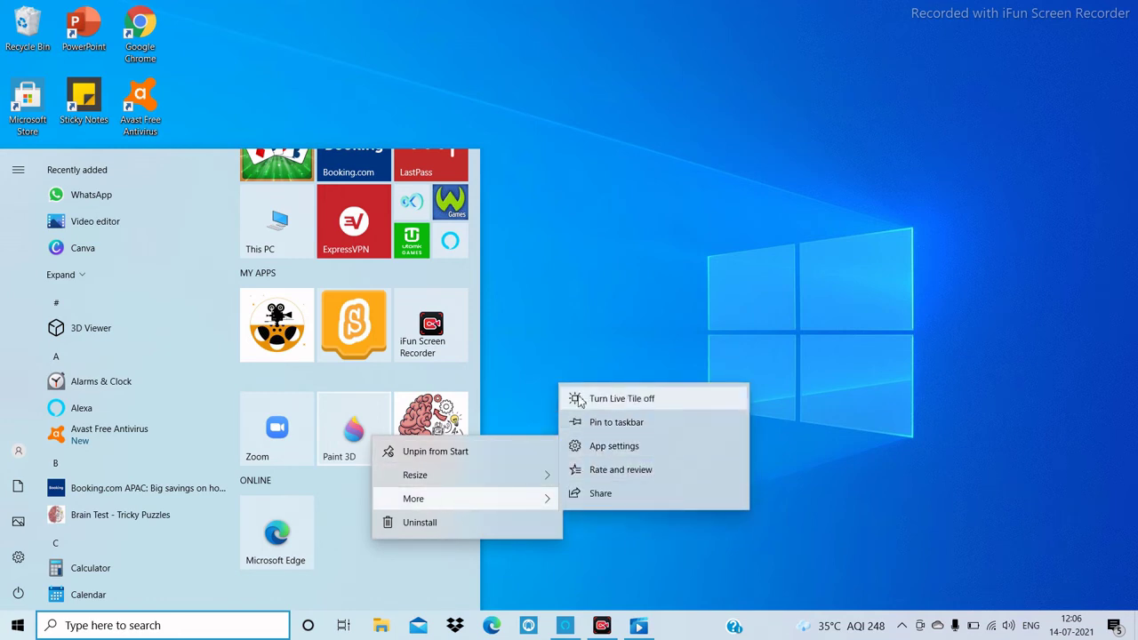
click(673, 399)
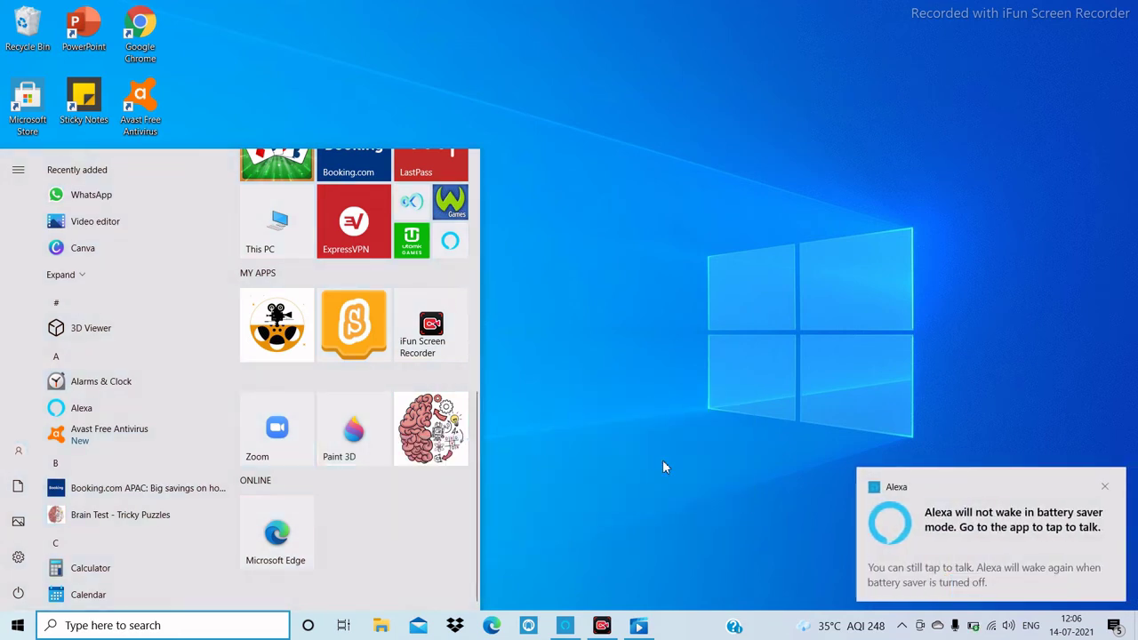
click(1108, 486)
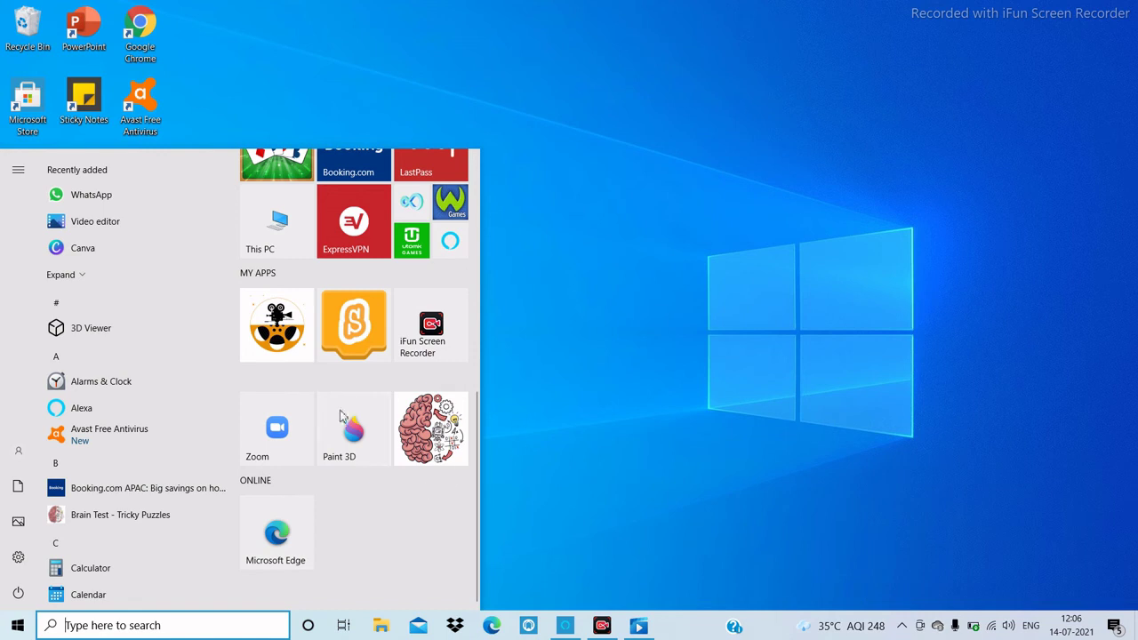
click(982, 604)
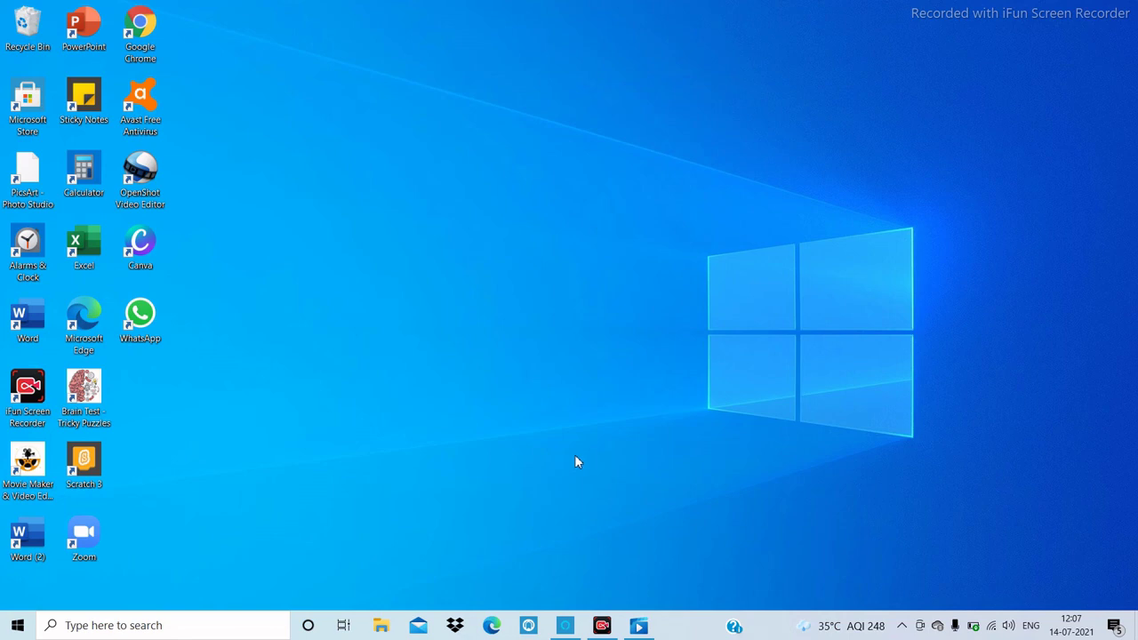
- Open File Explorer with Win+E and go to the Pictures folder
key(super+e)
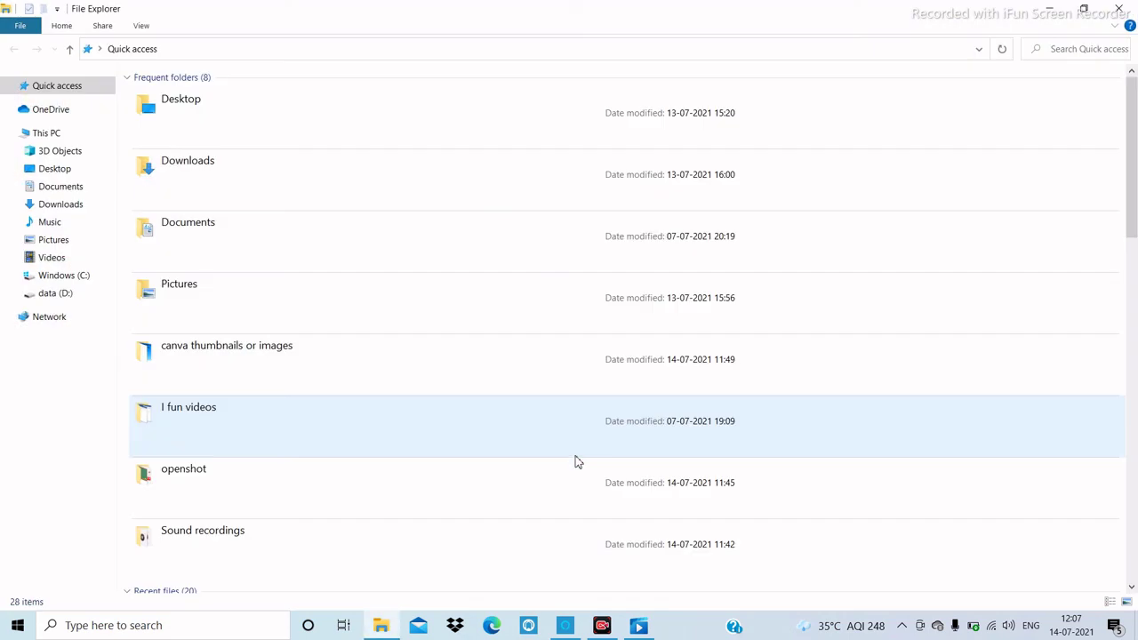
scroll(412, 178, down, 5)
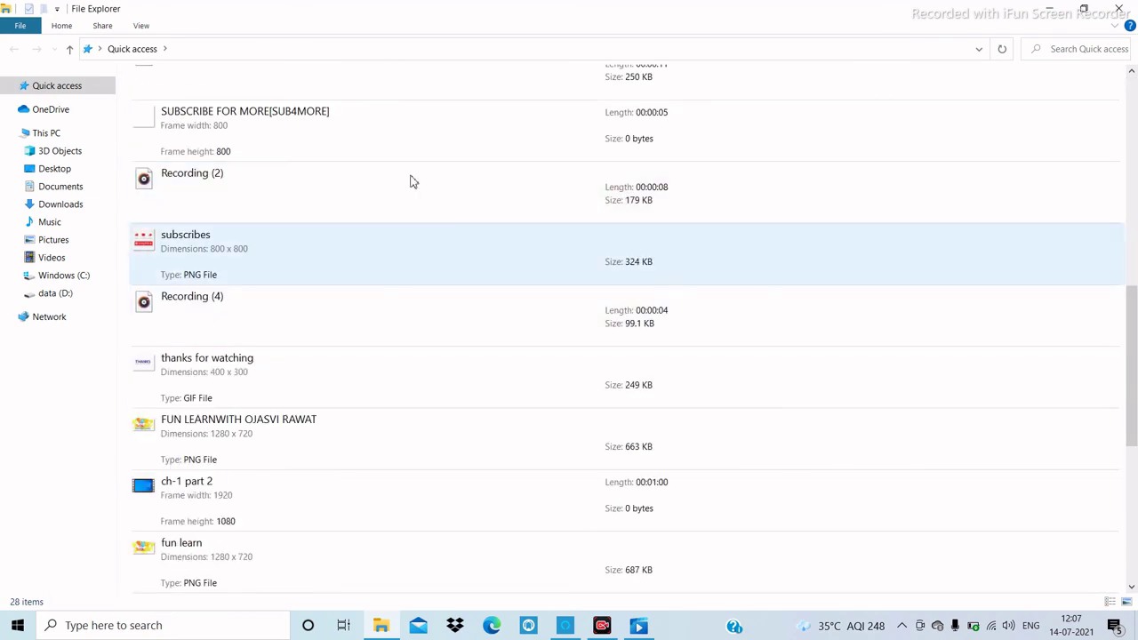
click(78, 247)
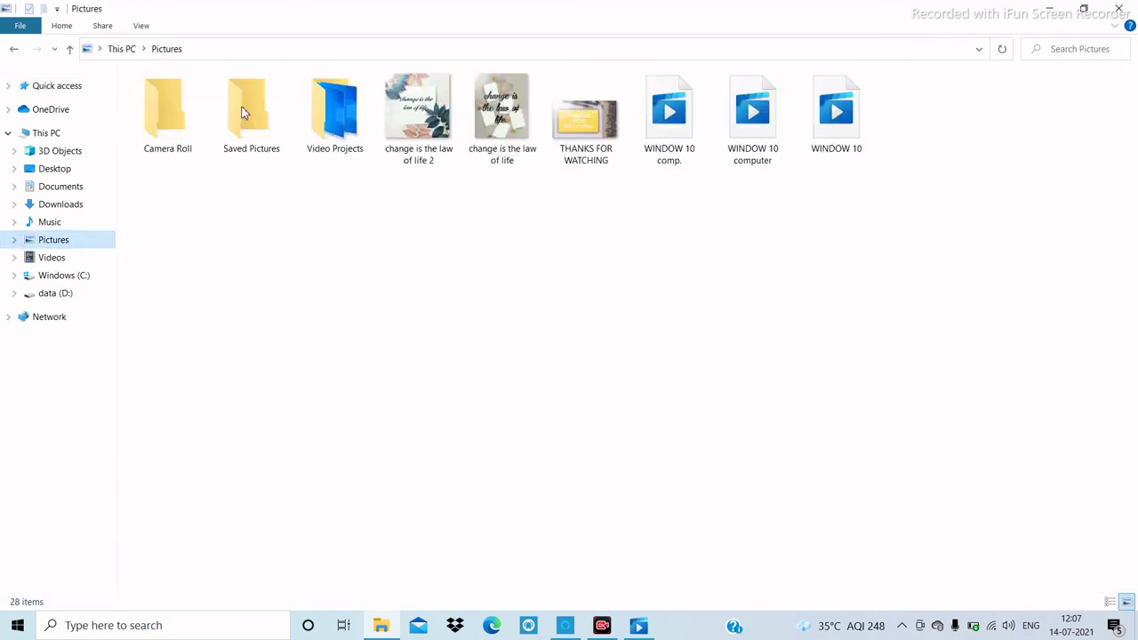